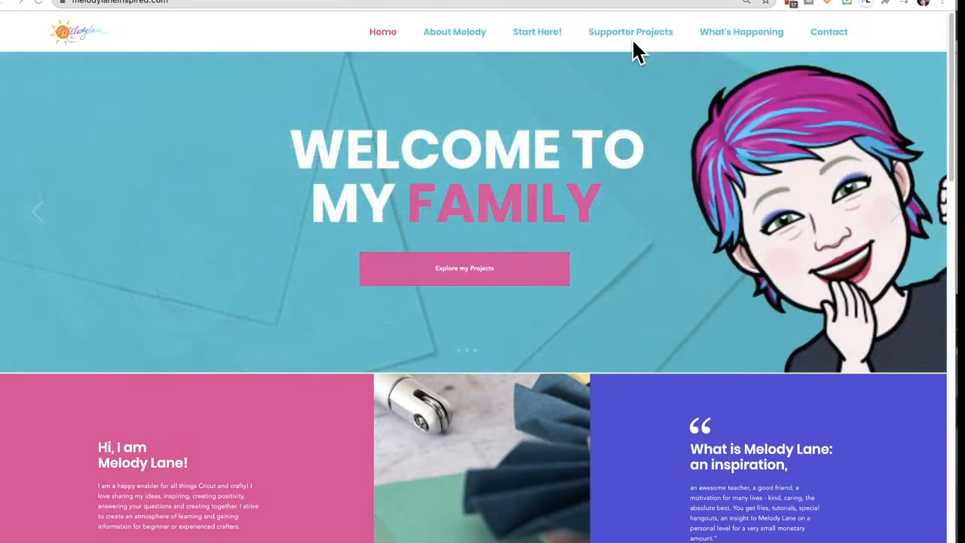
# Open the Supporter Projects page and enter the guest area password
pyautogui.click(625, 32)
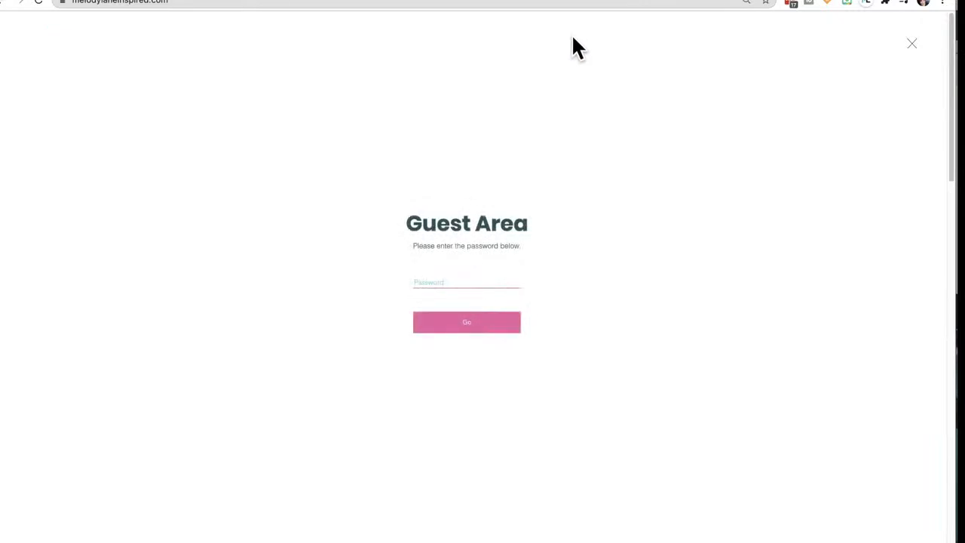
pyautogui.click(483, 284)
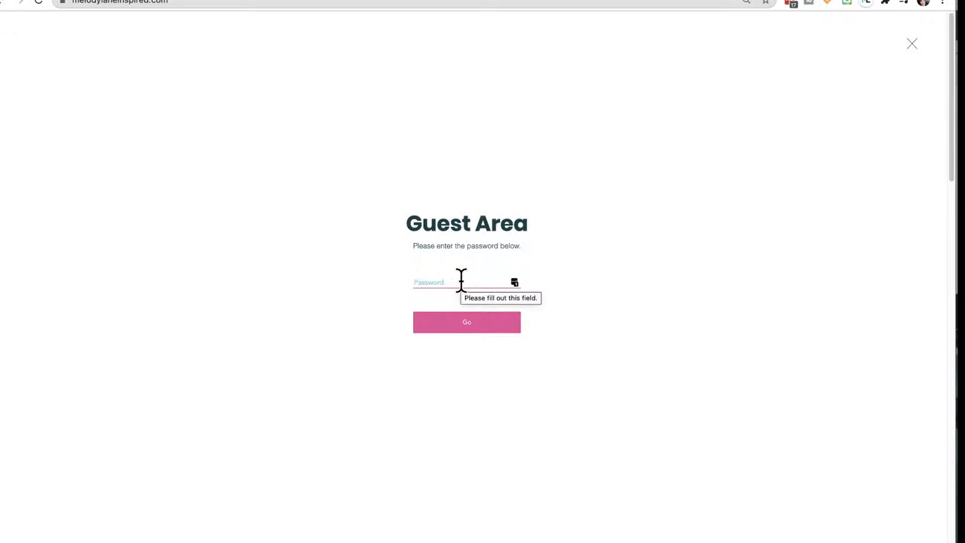
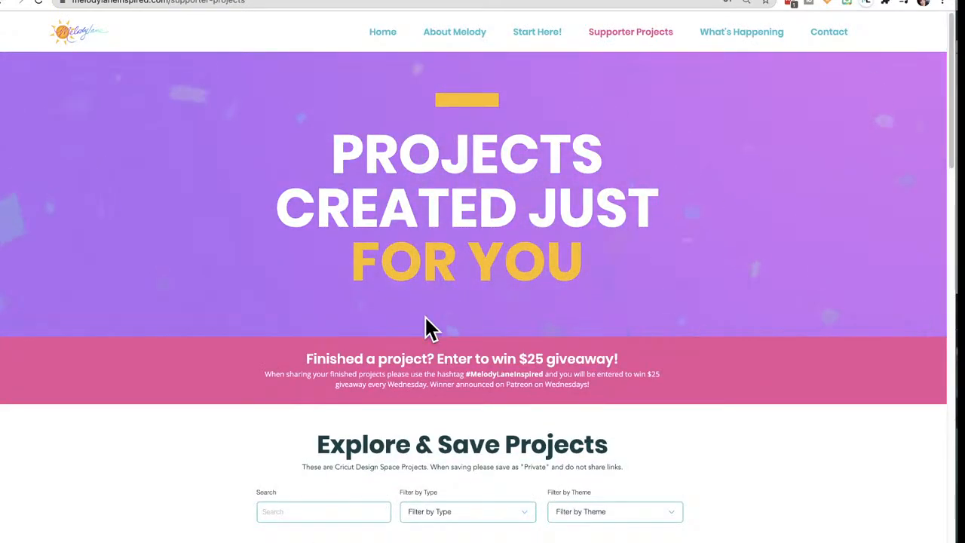
# Search the supporter projects for "cheerleader"
pyautogui.scroll(-1, 426, 328)
pyautogui.scroll(-4, 426, 324)
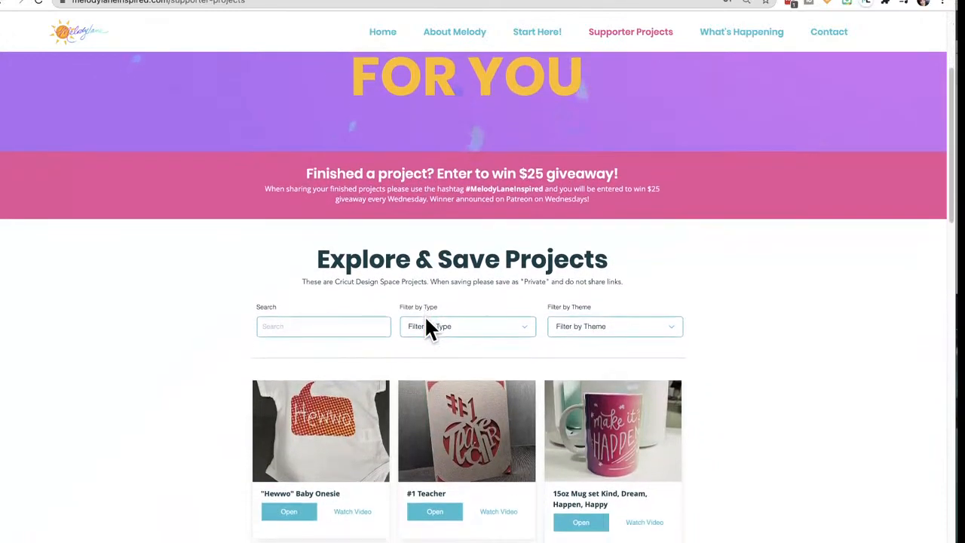
pyautogui.scroll(-1, 426, 328)
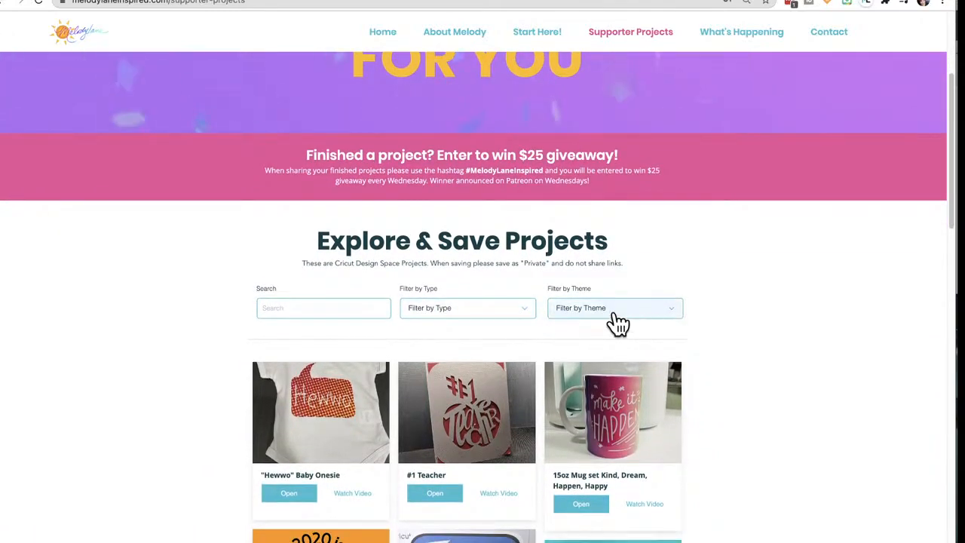
pyautogui.click(507, 314)
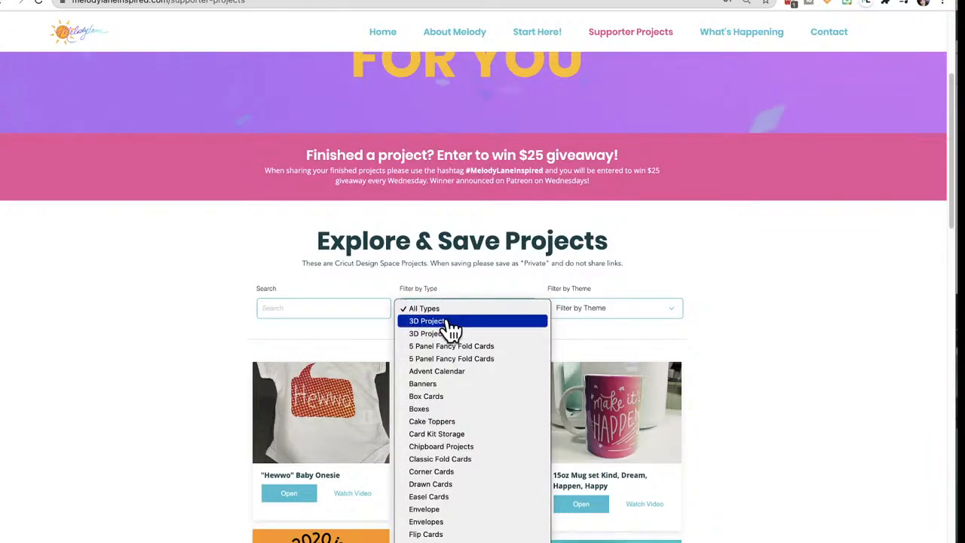
pyautogui.click(308, 309)
pyautogui.click(313, 303)
pyautogui.write('c')
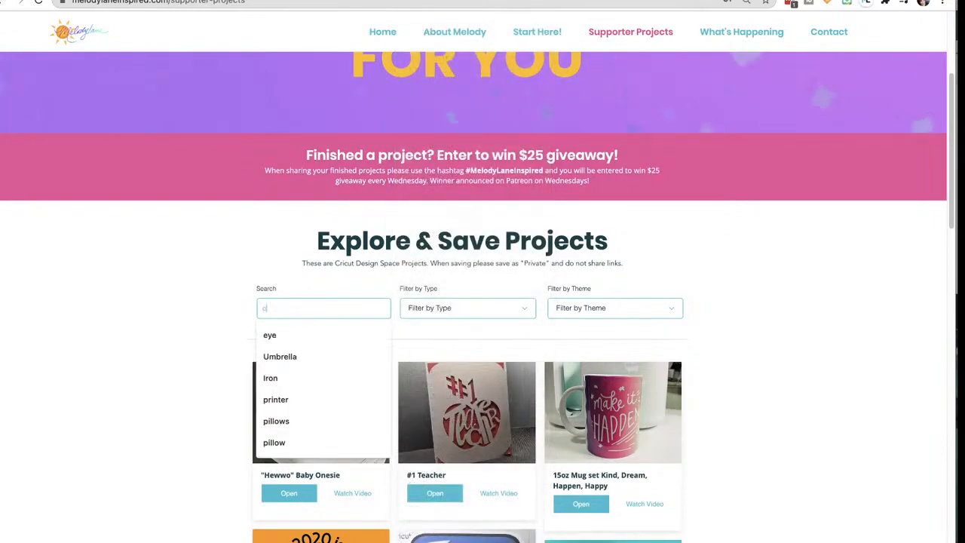
pyautogui.write('heerleader')
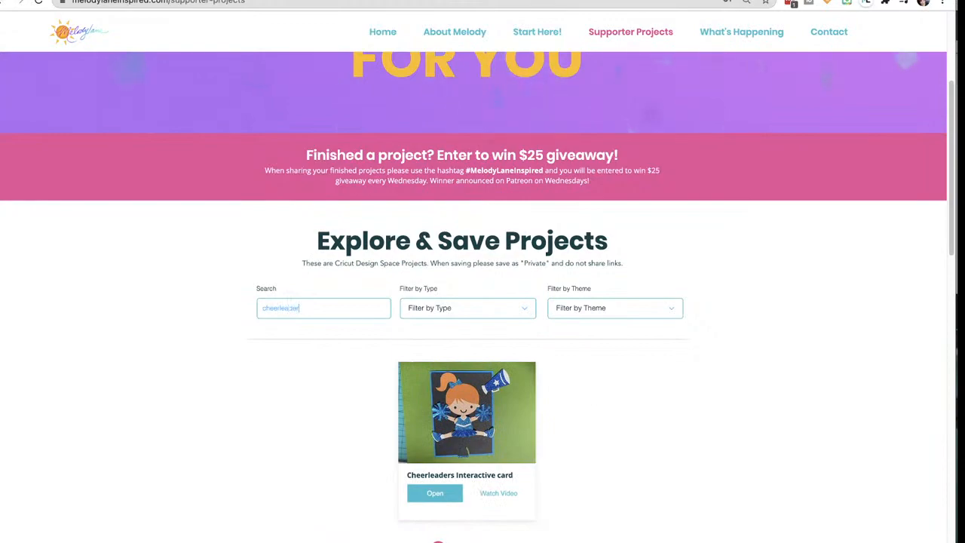
# Open the Cheerleaders Interactive card project in Cricut Design Space and position its details window over the canvas
pyautogui.click(434, 494)
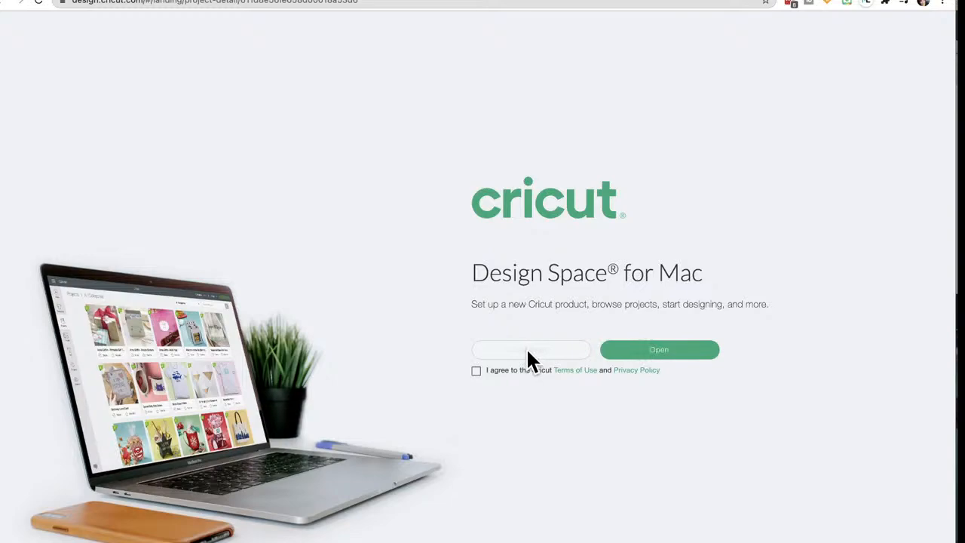
pyautogui.click(671, 351)
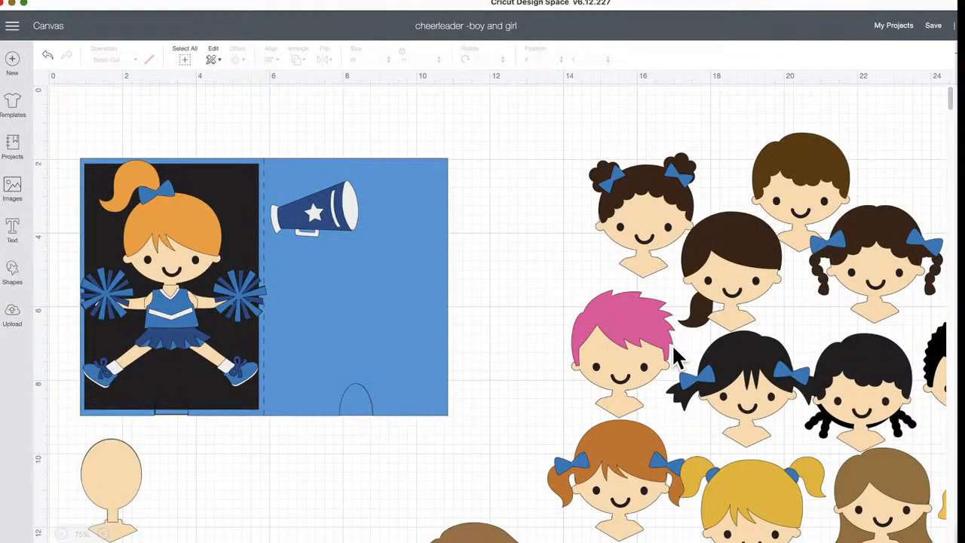
pyautogui.moveTo(631, 151); pyautogui.dragTo(378, 46)
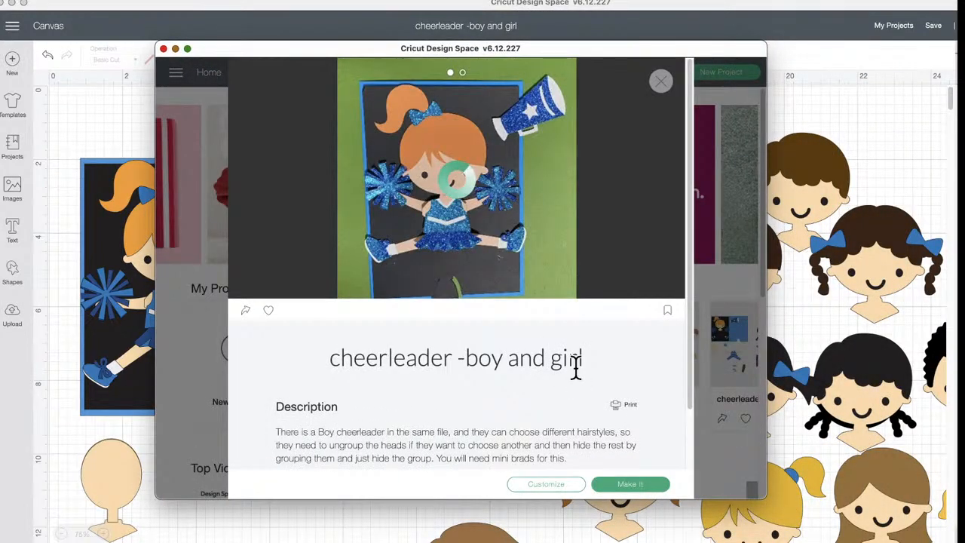
# Examine the project's description and the list of images and fonts it uses
pyautogui.scroll(-10, 575, 367)
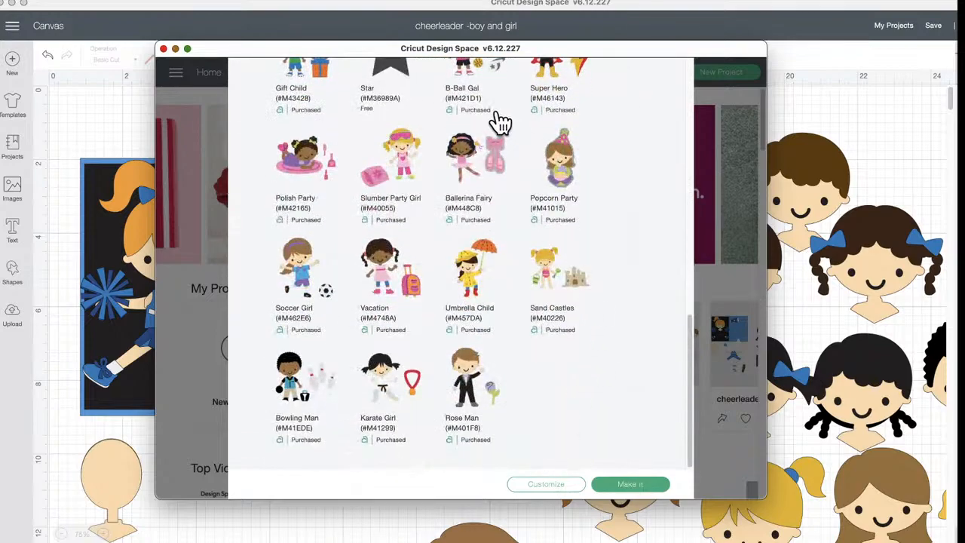
pyautogui.scroll(5, 492, 336)
pyautogui.scroll(8, 494, 333)
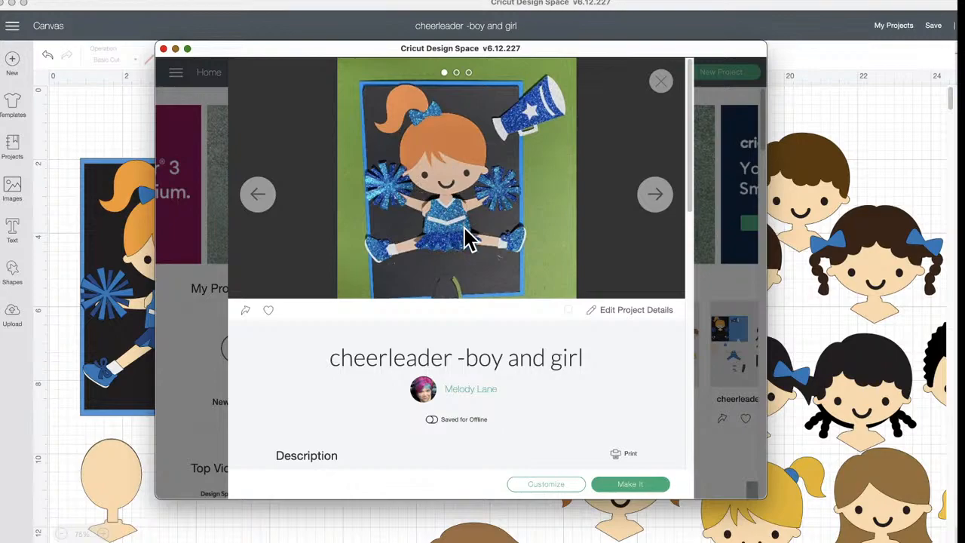
pyautogui.scroll(-10, 467, 237)
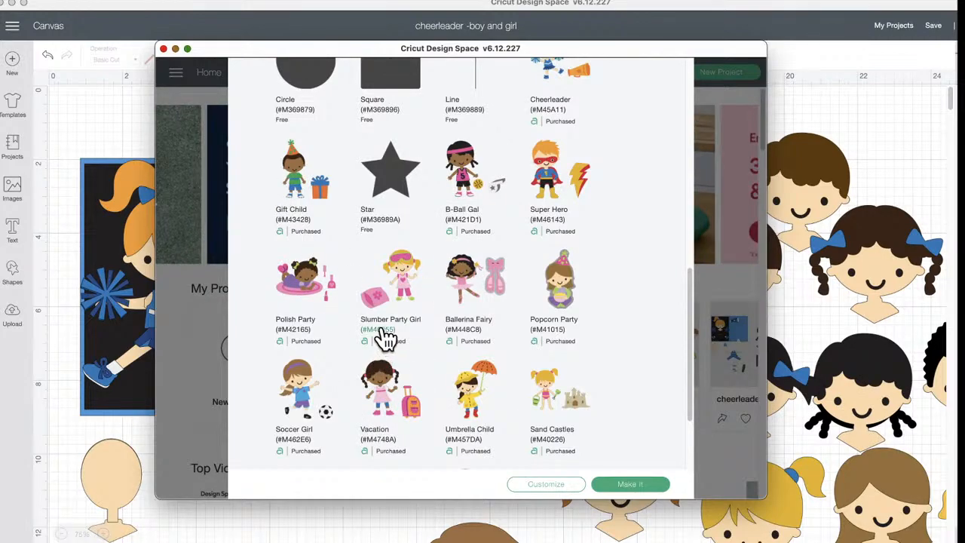
pyautogui.scroll(5, 403, 277)
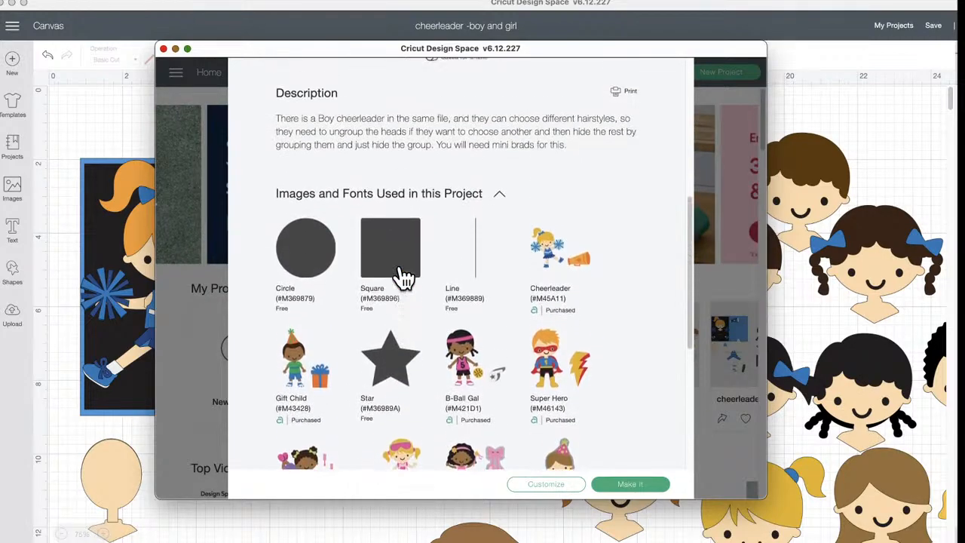
pyautogui.scroll(-5, 404, 277)
pyautogui.scroll(-2, 403, 277)
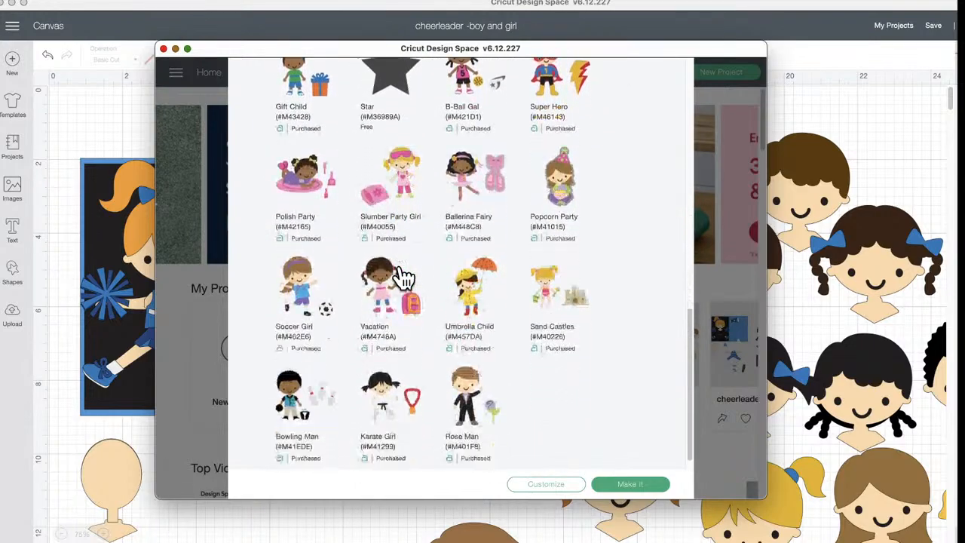
pyautogui.scroll(5, 404, 278)
pyautogui.scroll(5, 404, 277)
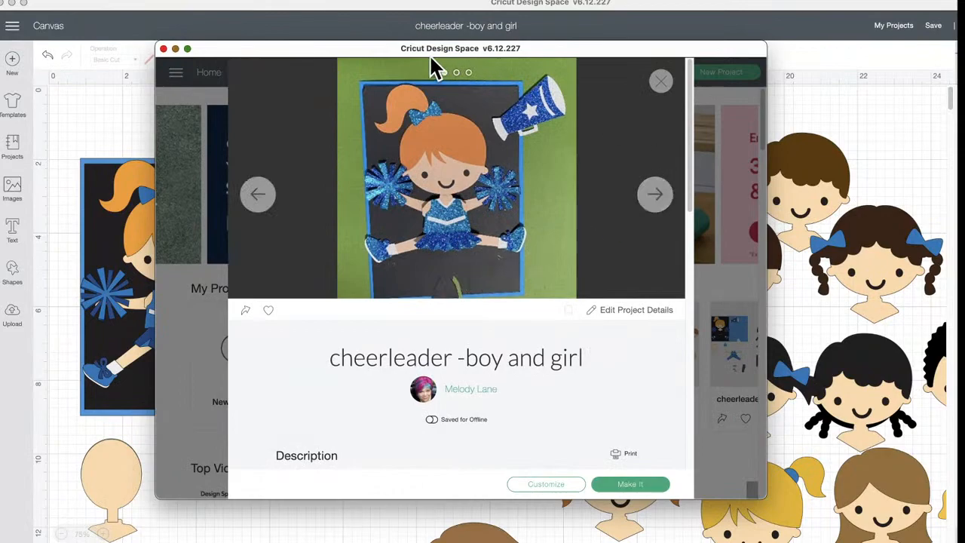
# Move the project details window away and place the boy cheerleader closer to the card at X 6.113, Y 10.129
pyautogui.moveTo(349, 47); pyautogui.dragTo(646, 539)
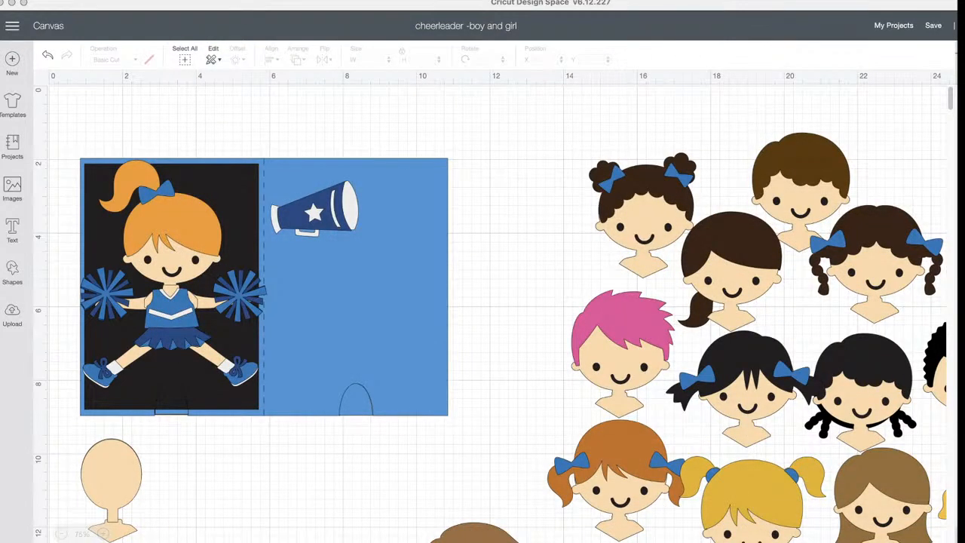
pyautogui.scroll(-5, 476, 385)
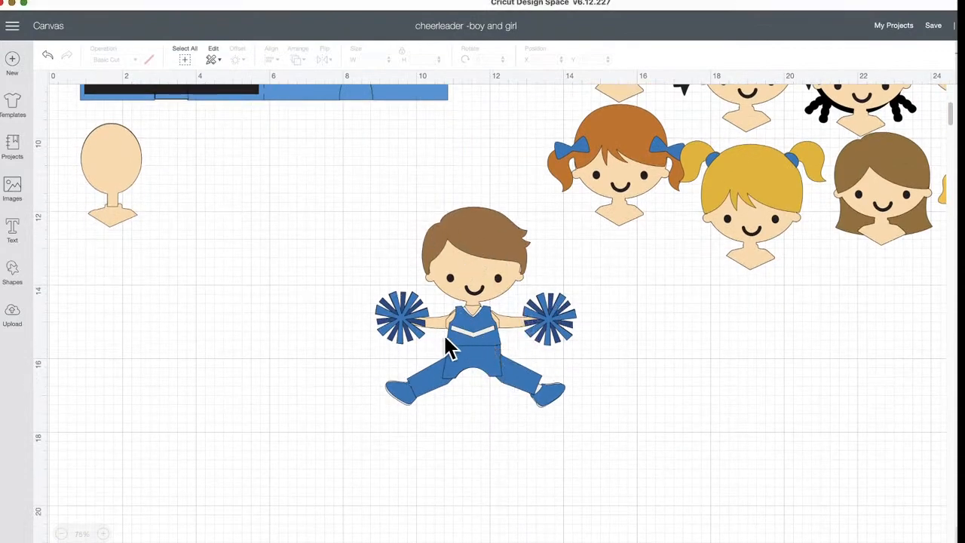
pyautogui.moveTo(469, 336); pyautogui.dragTo(375, 272)
pyautogui.scroll(5, 375, 280)
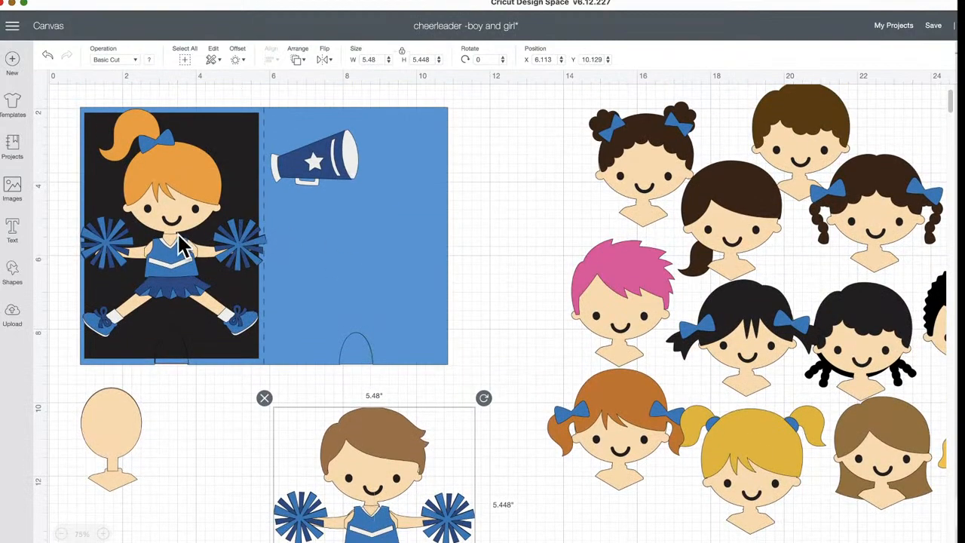
# Move the girl cheerleader's uniform aside to expose the arms and legs, and put it back in place
pyautogui.click(196, 282)
pyautogui.click(181, 257)
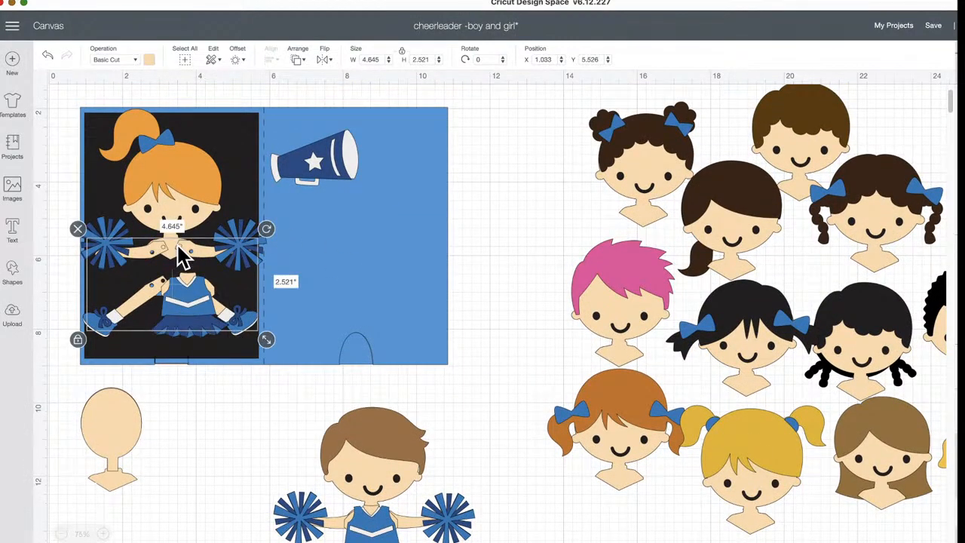
pyautogui.moveTo(194, 295); pyautogui.dragTo(179, 260)
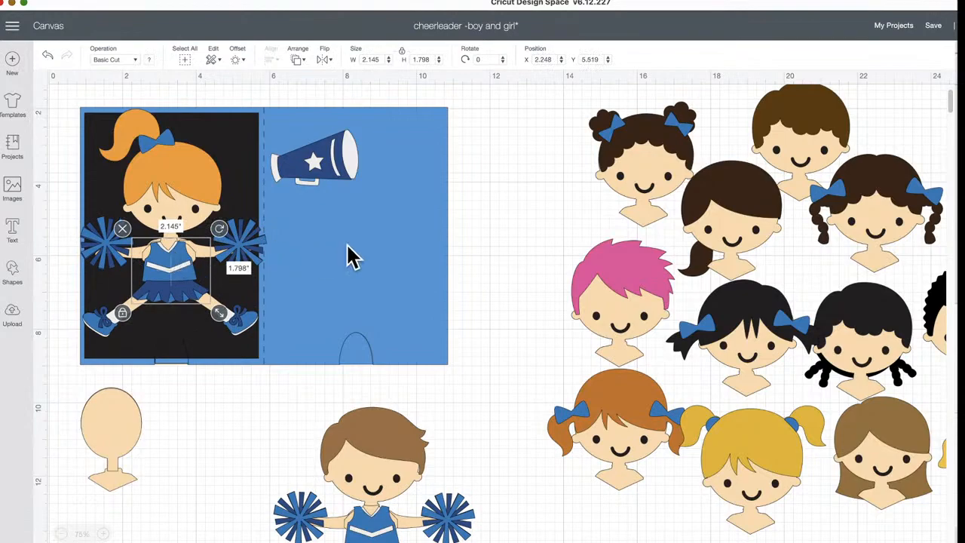
# Pull the card base and black panel away from the girl cheerleader, and place the black tab and tan lever below her
pyautogui.moveTo(269, 136); pyautogui.dragTo(555, 134)
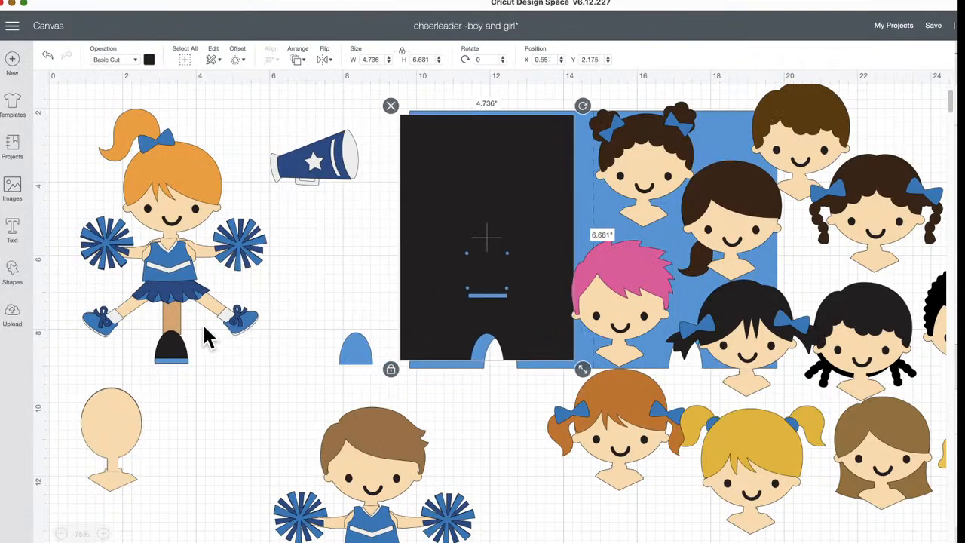
pyautogui.click(172, 334)
pyautogui.moveTo(171, 340); pyautogui.dragTo(262, 463)
# Select all parts of the girl cheerleader and group them
pyautogui.moveTo(272, 329); pyautogui.dragTo(76, 106)
pyautogui.click(274, 317)
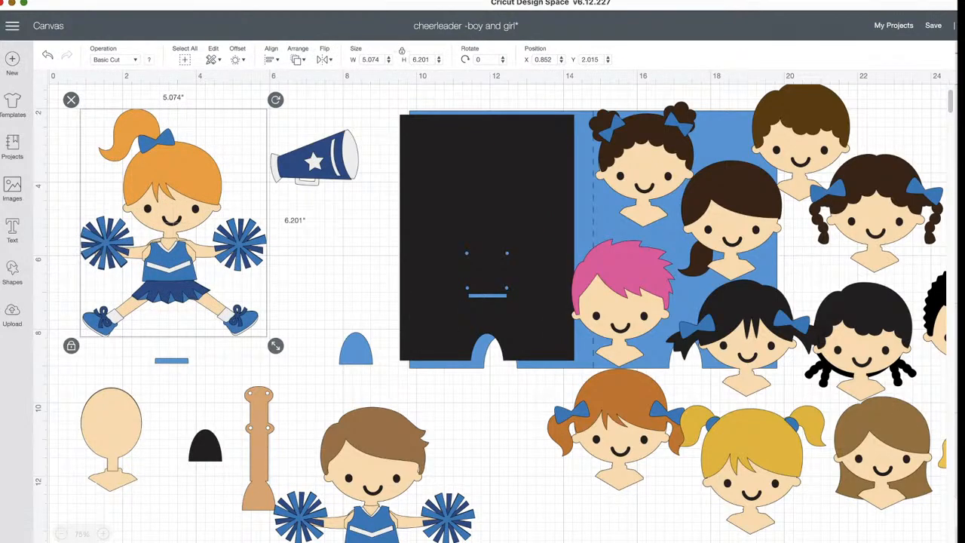
pyautogui.press('super+g')
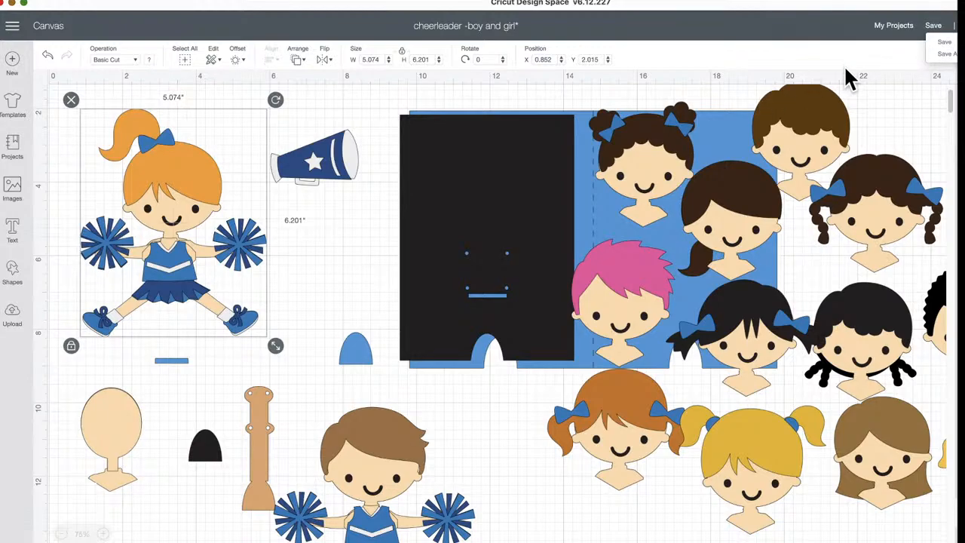
# Return the card base and black panel behind the girl cheerleader, and place the blue strip and tan lever at the notch
pyautogui.moveTo(558, 222); pyautogui.dragTo(233, 211)
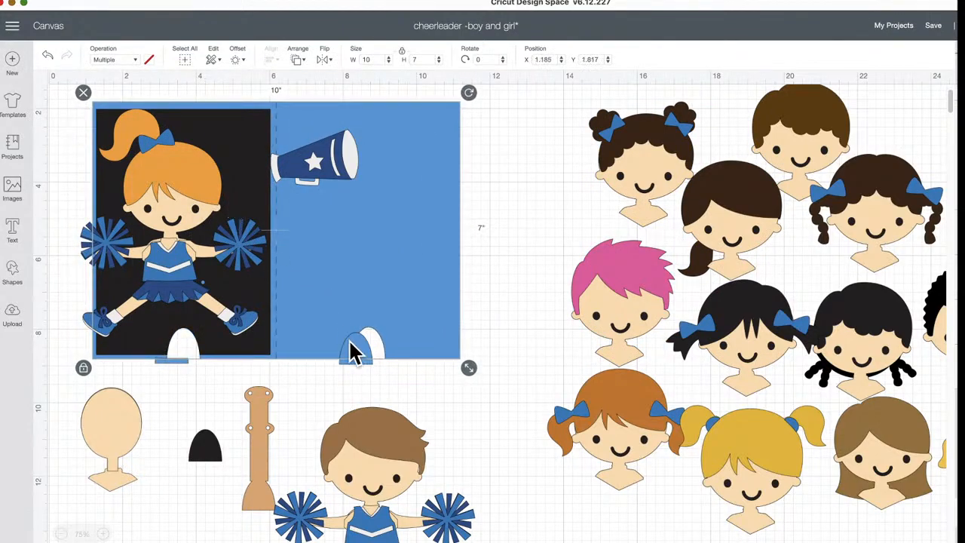
pyautogui.moveTo(171, 361); pyautogui.dragTo(188, 369)
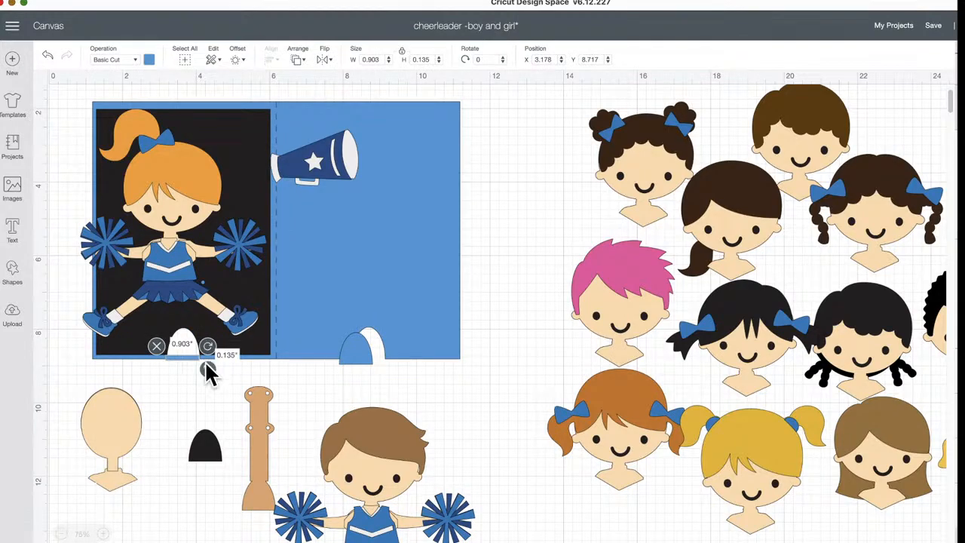
pyautogui.moveTo(259, 458); pyautogui.dragTo(188, 307)
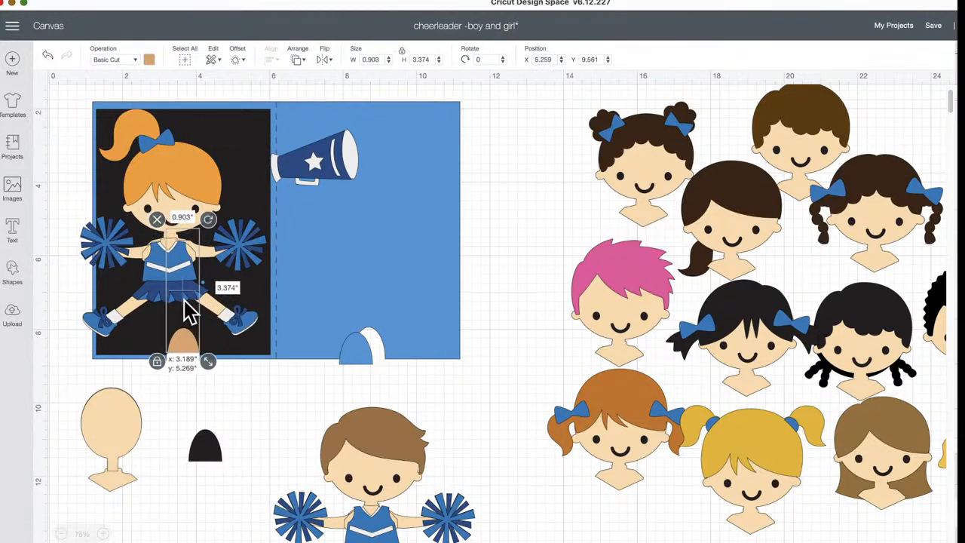
# Cover the card's notch with the black tab piece and position the girl cheerleader group at X 1.13, Y 2.015
pyautogui.moveTo(210, 456); pyautogui.dragTo(181, 368)
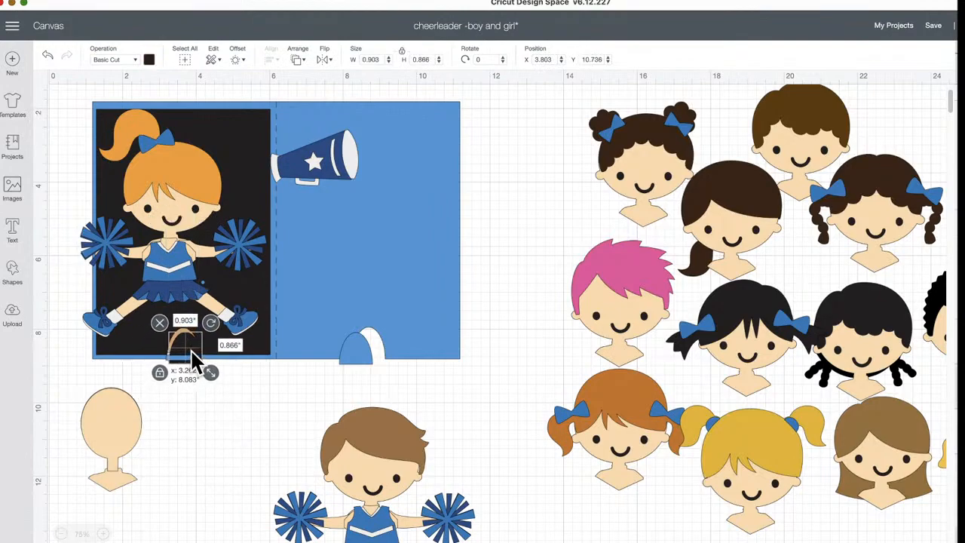
pyautogui.press('super+z')
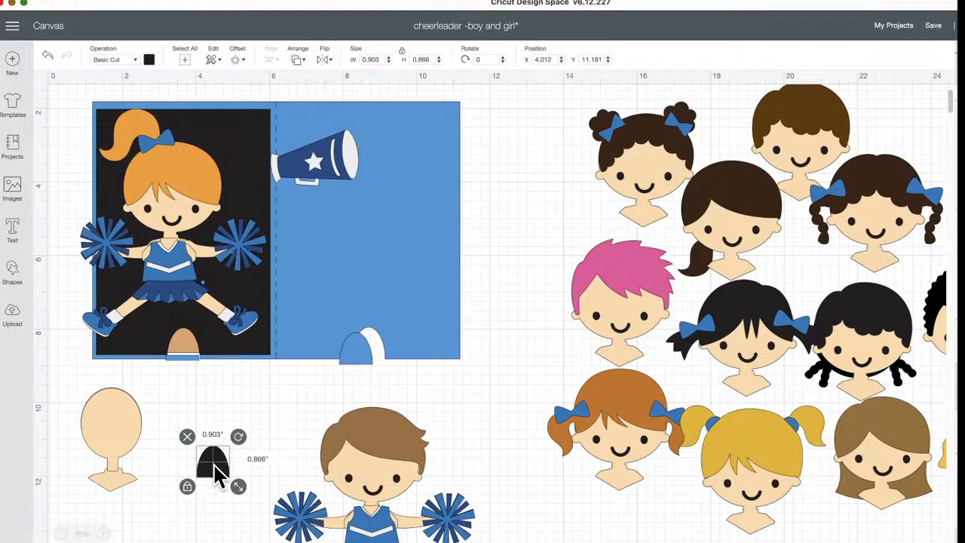
pyautogui.moveTo(214, 472); pyautogui.dragTo(184, 344)
pyautogui.click(237, 136)
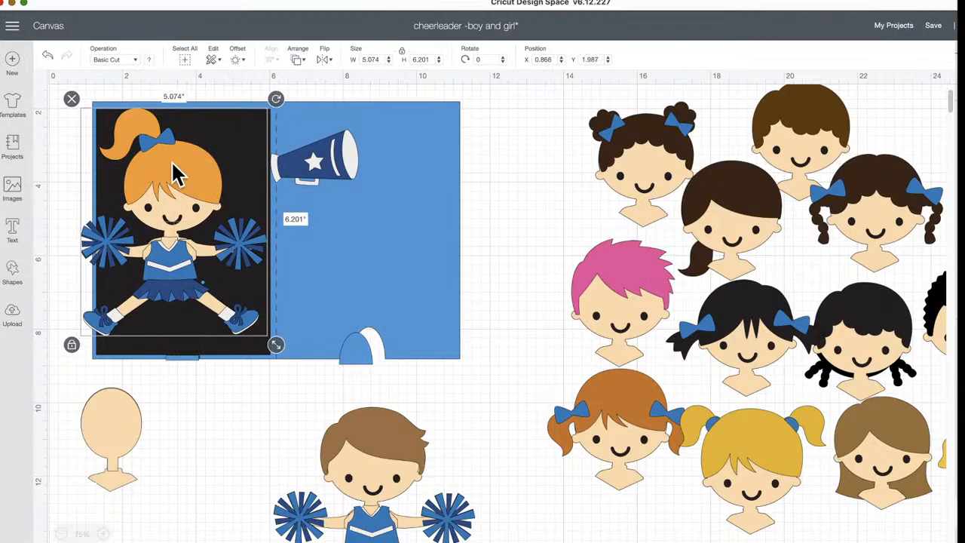
pyautogui.moveTo(185, 173); pyautogui.dragTo(195, 171)
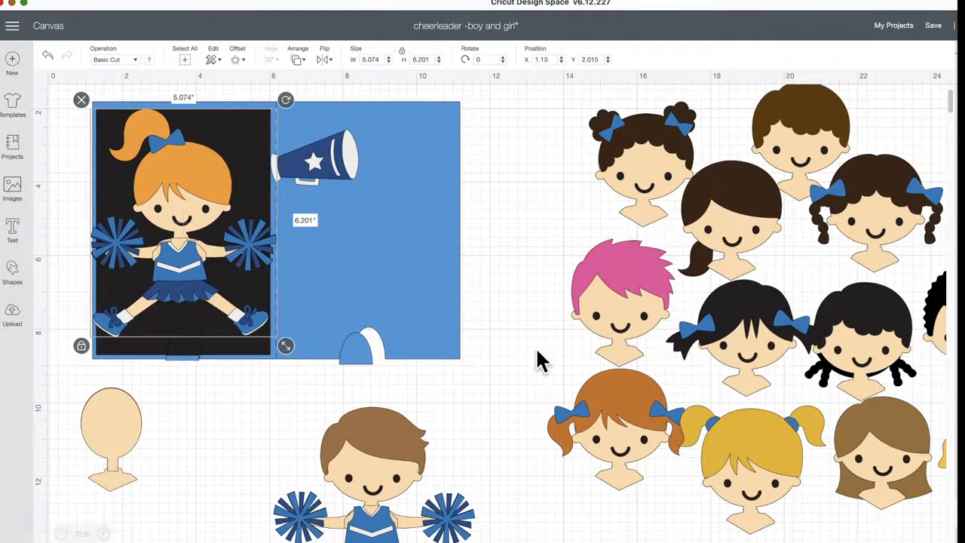
# Move the group of alternate heads to X 13.08, Y 1.817
pyautogui.hscroll(5, 540, 360)
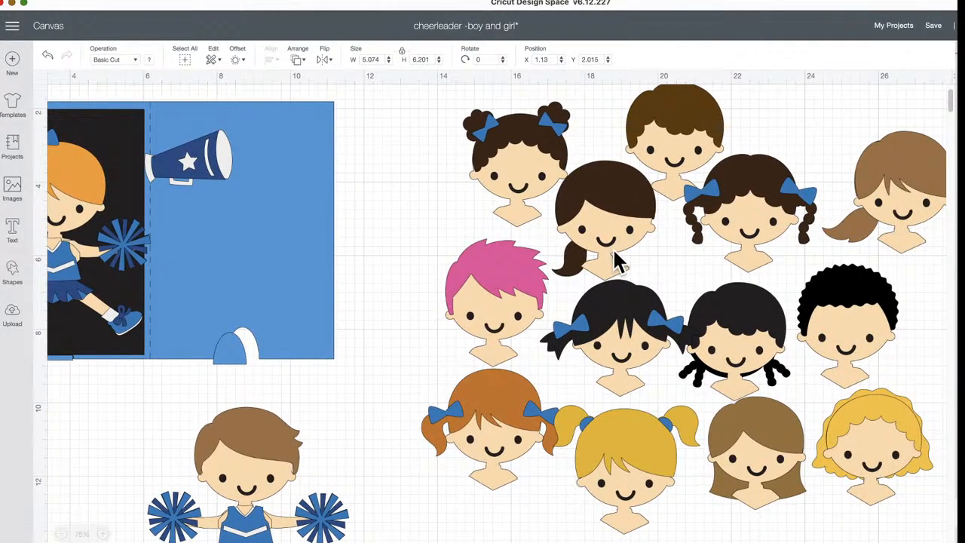
pyautogui.moveTo(620, 234)
pyautogui.mouseDown()
pyautogui.moveTo(599, 245)
pyautogui.moveTo(607, 237)
pyautogui.mouseUp()
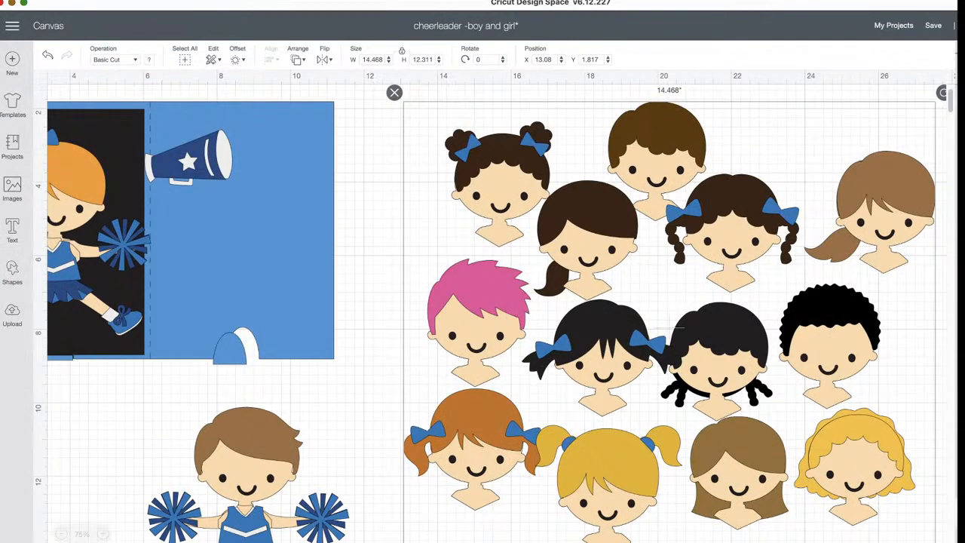
# Delete the alternate heads and the boy cheerleader, and bring the alternate heads back beside the card
pyautogui.press('Delete')
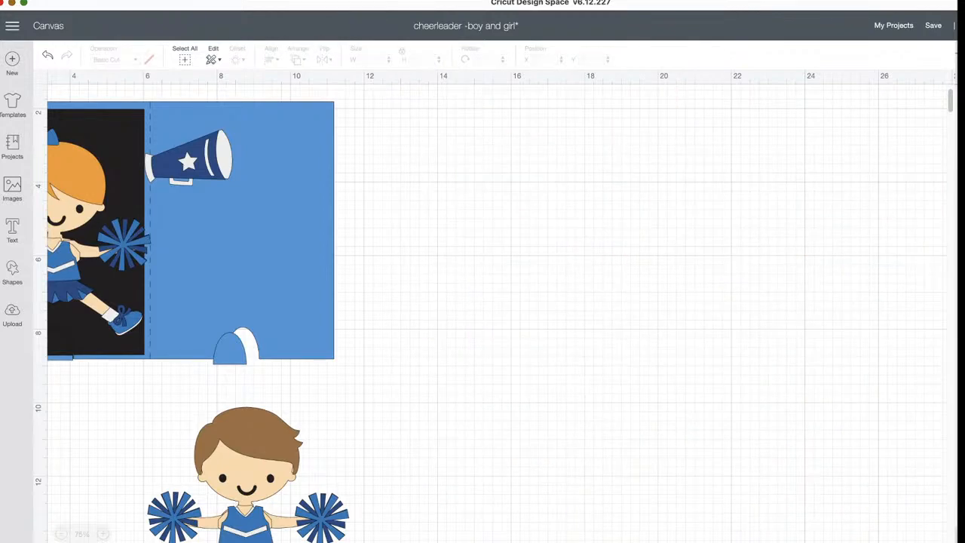
pyautogui.click(219, 458)
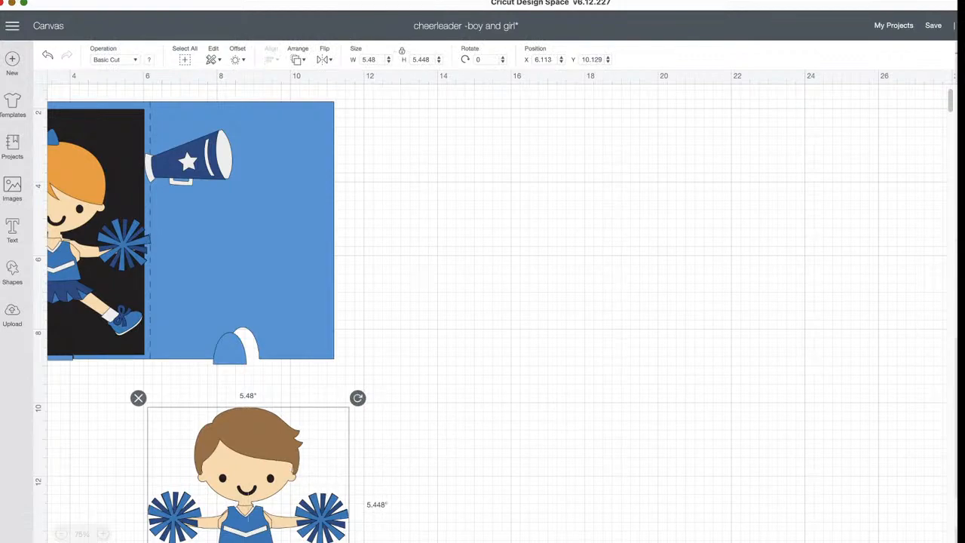
pyautogui.press('Delete')
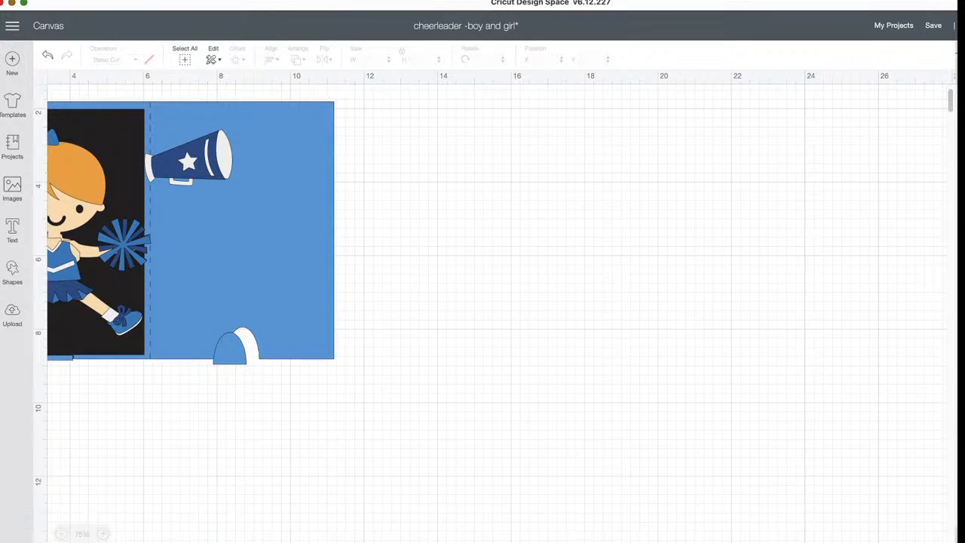
pyautogui.hscroll(-2, 494, 309)
pyautogui.scroll(1, 493, 309)
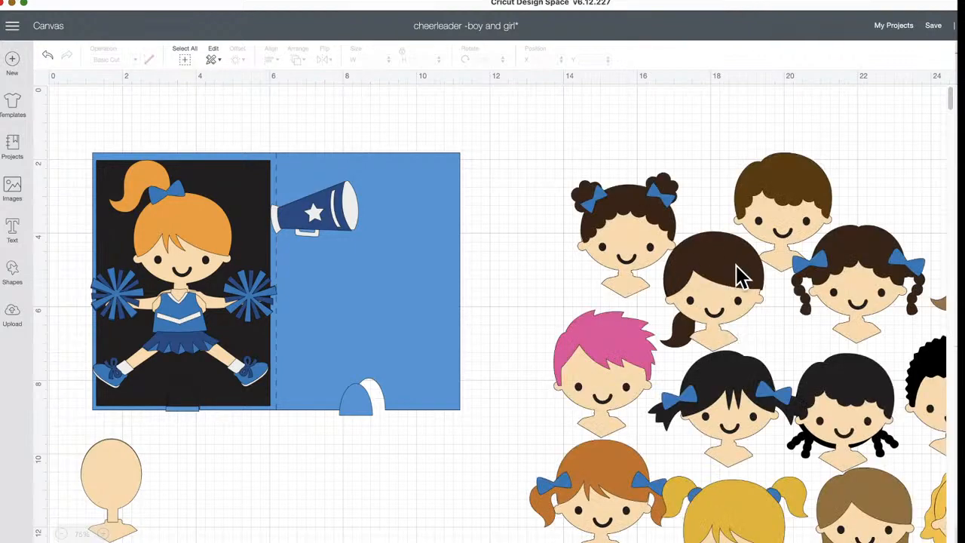
# Bring the group of alternate heads to the front and save the project
pyautogui.click(736, 266)
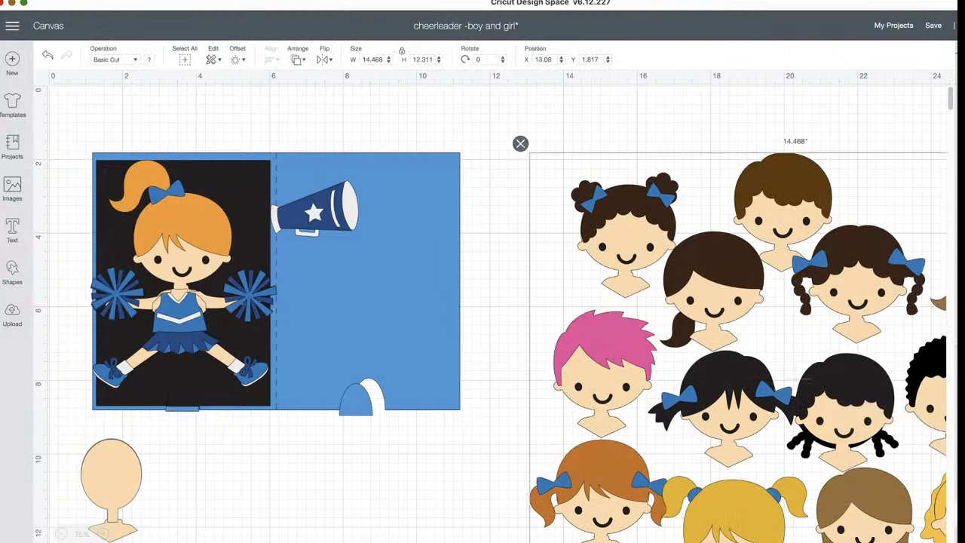
pyautogui.click(299, 60)
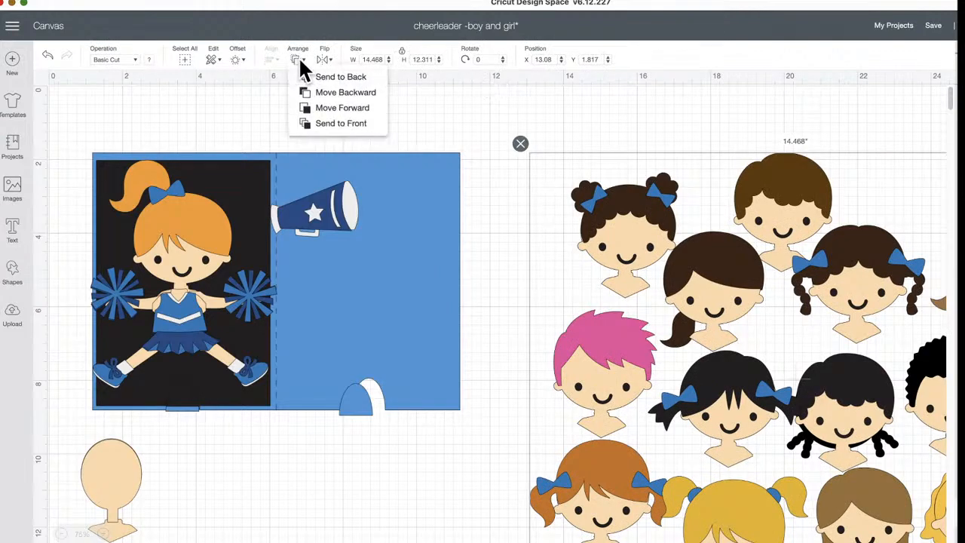
pyautogui.click(331, 123)
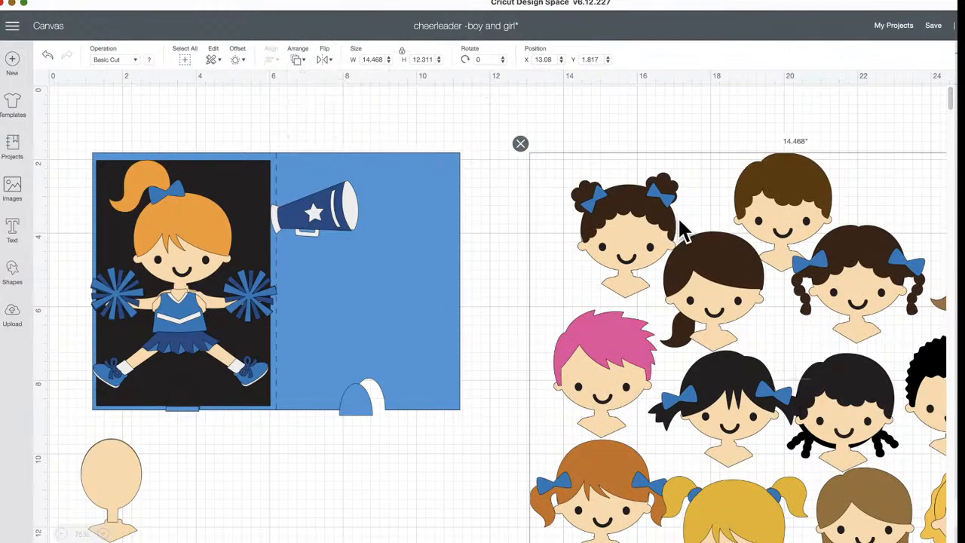
pyautogui.click(934, 27)
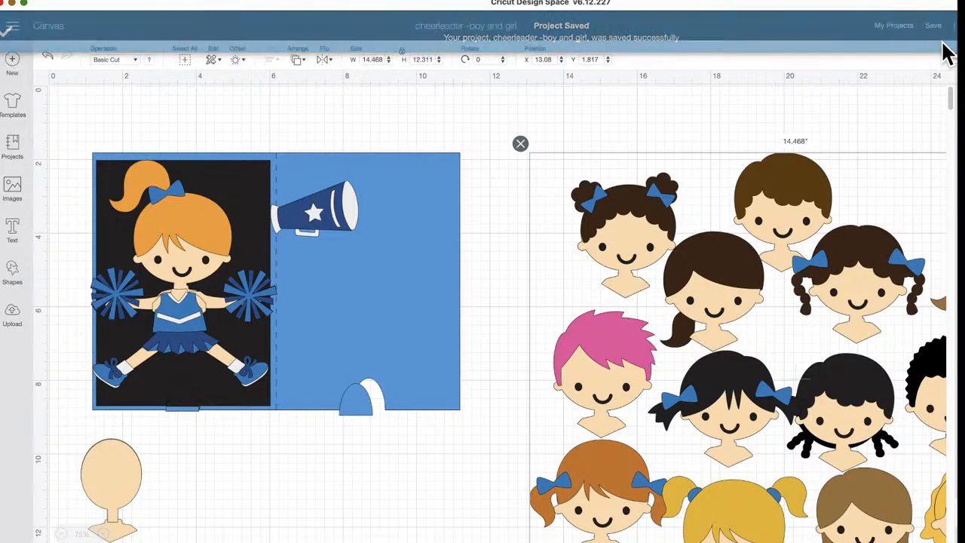
# Move the group of alternate heads to X 12.302, Y 1.594 and ungroup it into separate heads
pyautogui.moveTo(795, 179); pyautogui.dragTo(766, 172)
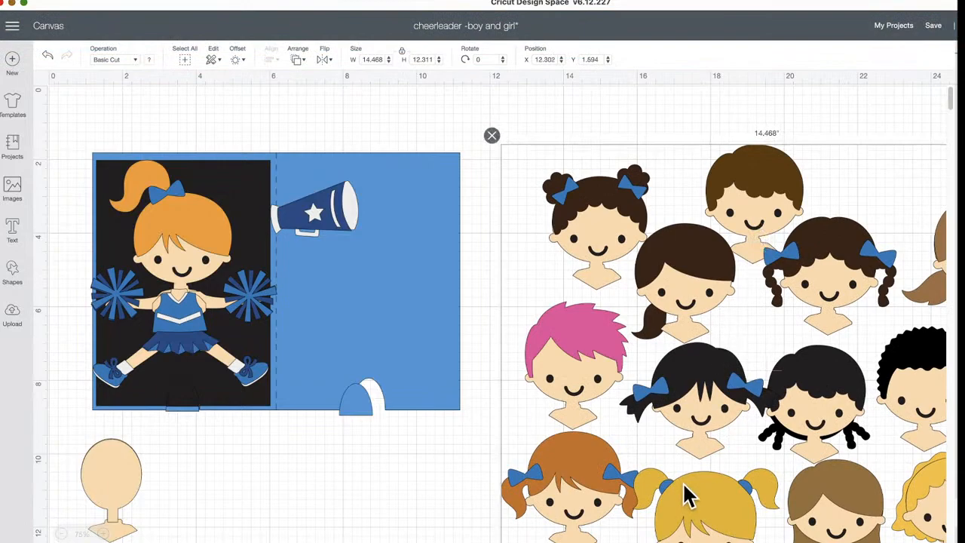
pyautogui.hscroll(3, 829, 339)
pyautogui.click(783, 195)
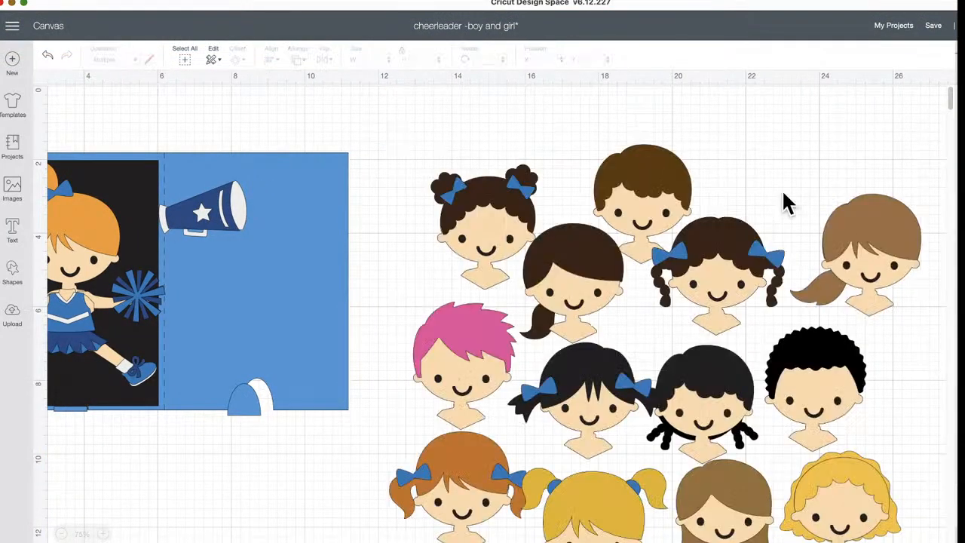
# Place the dark brown side-ponytail head below the card at X 7.666, Y 9.406, and shift the girl cheerleader slightly on the card
pyautogui.moveTo(614, 293); pyautogui.dragTo(215, 489)
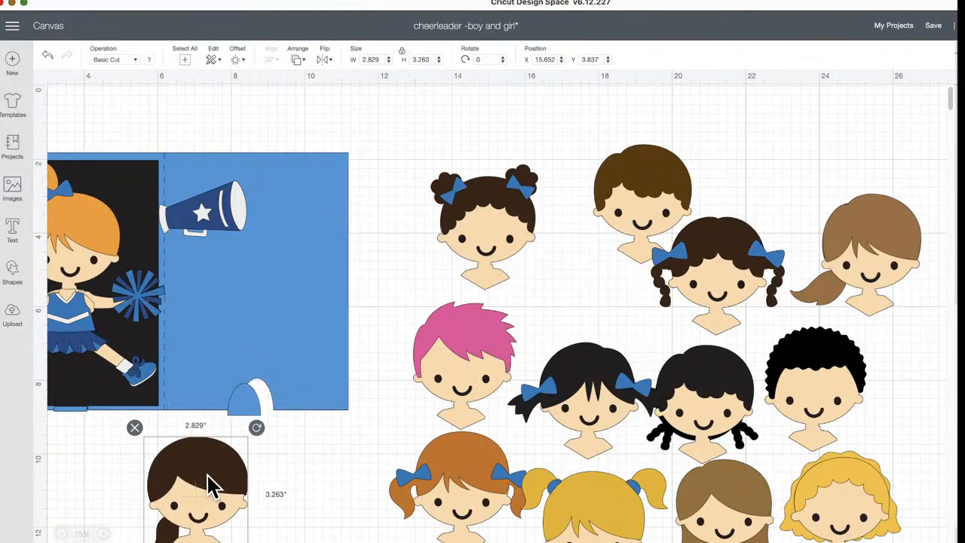
pyautogui.click(90, 256)
pyautogui.moveTo(90, 256); pyautogui.dragTo(88, 235)
pyautogui.moveTo(196, 497); pyautogui.dragTo(276, 497)
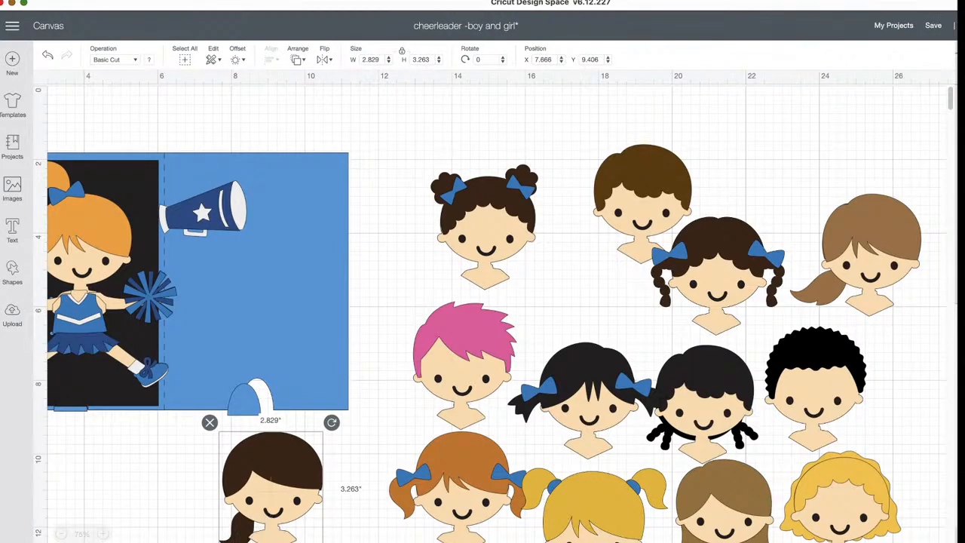
# Recolor only the dark brown head's side ponytail to pink and move that head to X 8.804, Y 9.281
pyautogui.click(956, 196)
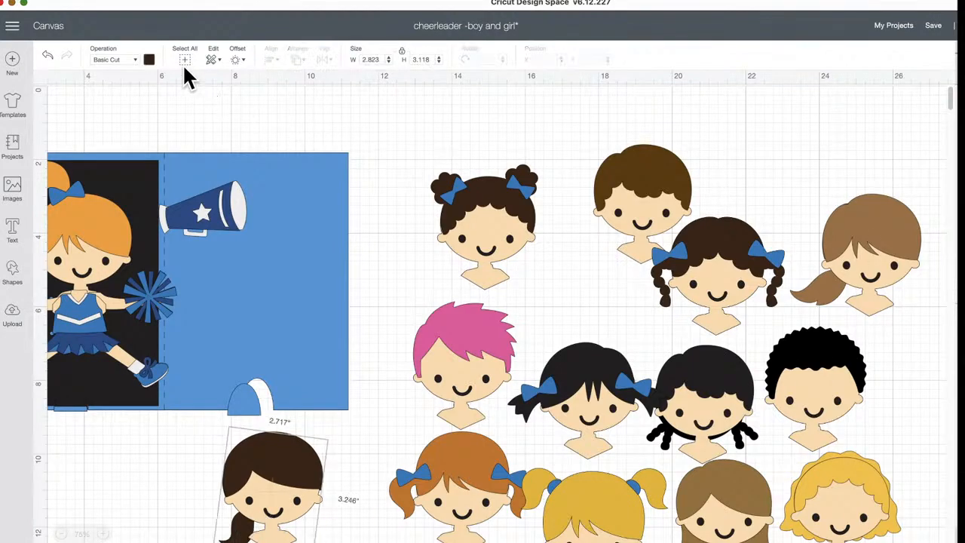
pyautogui.click(150, 60)
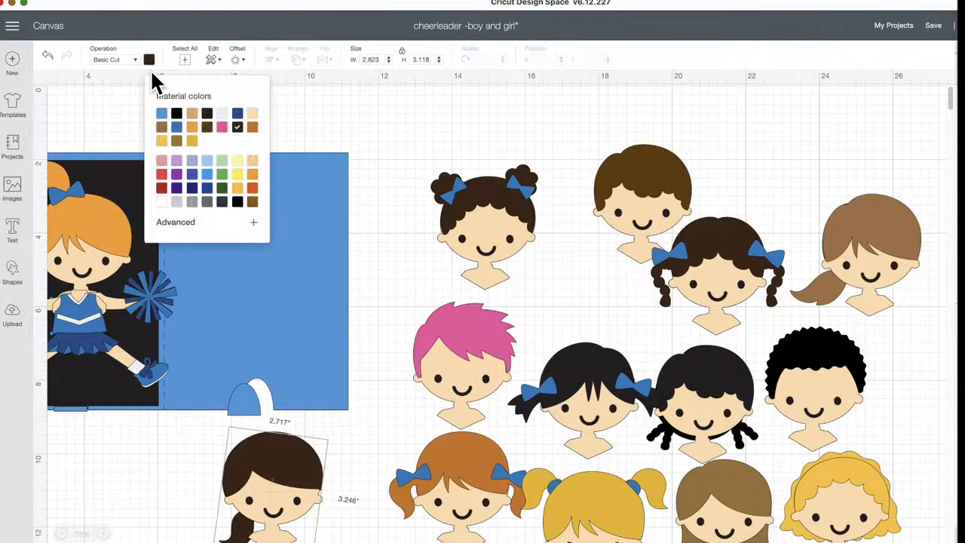
pyautogui.click(222, 126)
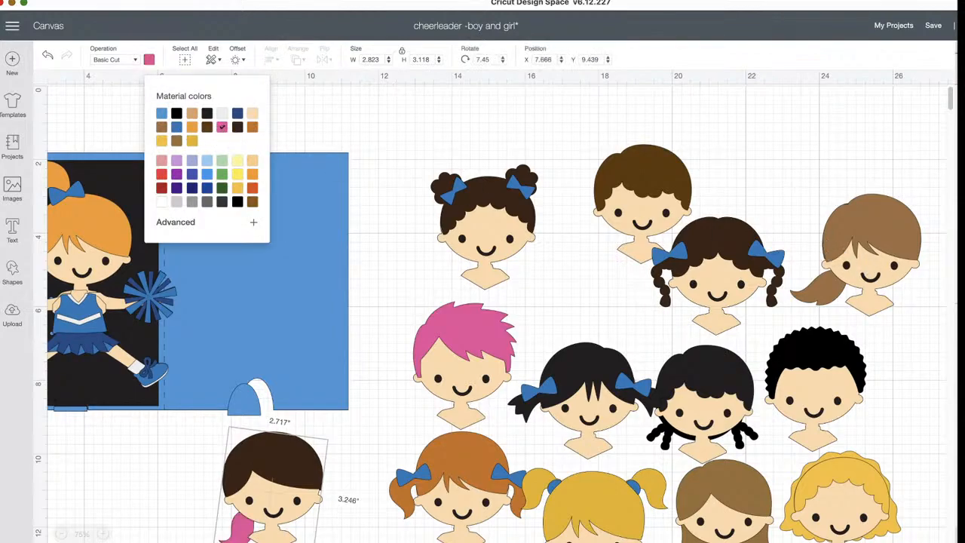
pyautogui.moveTo(286, 477); pyautogui.dragTo(337, 474)
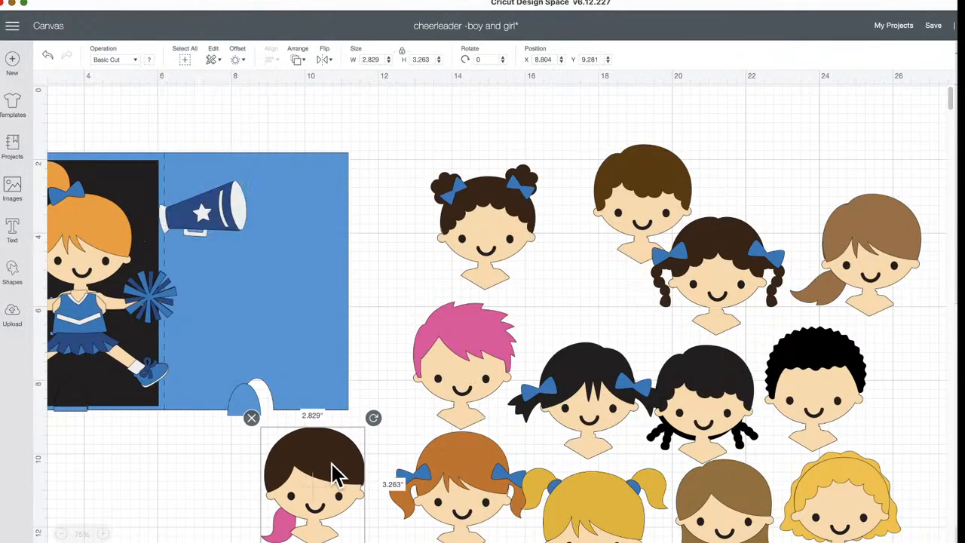
# Recolor the hair of the short-haired brown head in the upper row to yellow
pyautogui.click(640, 165)
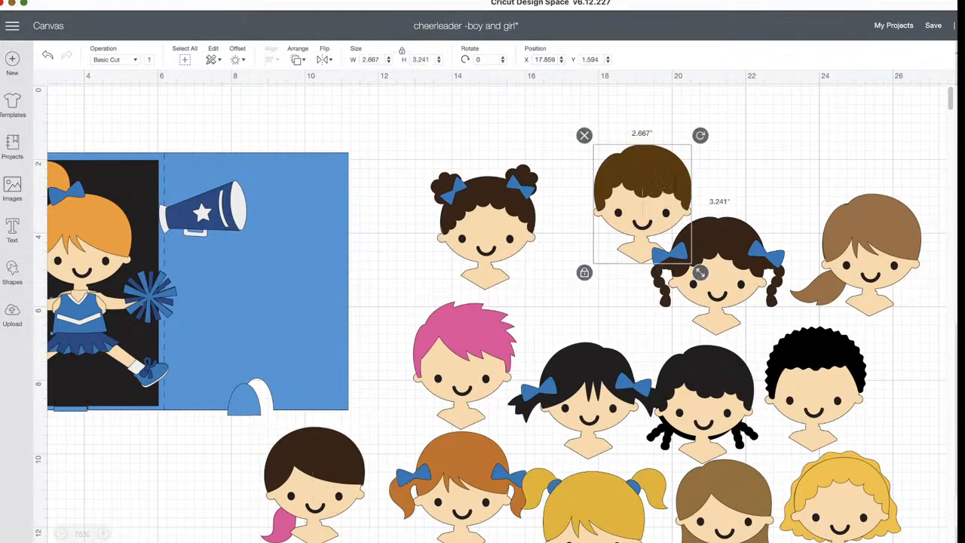
pyautogui.moveTo(699, 273); pyautogui.dragTo(696, 217)
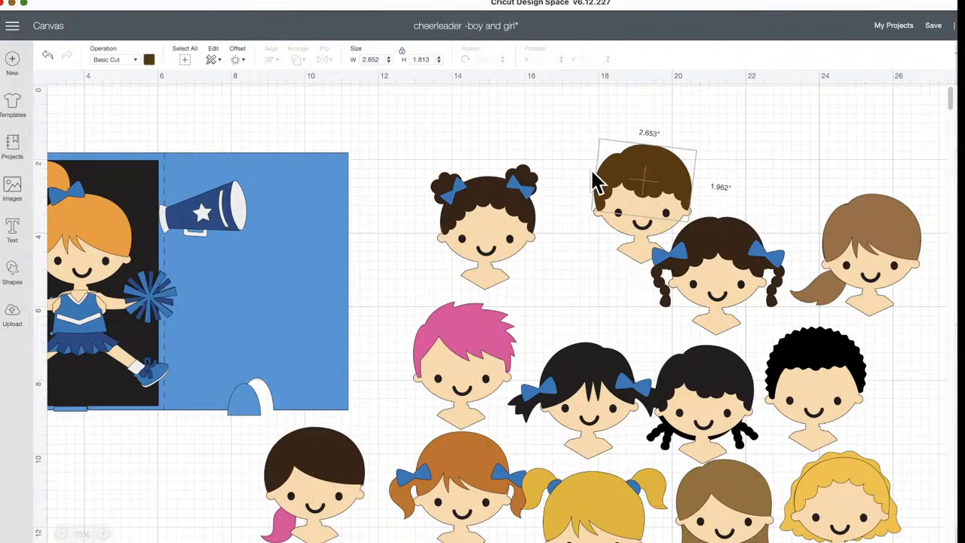
pyautogui.click(149, 60)
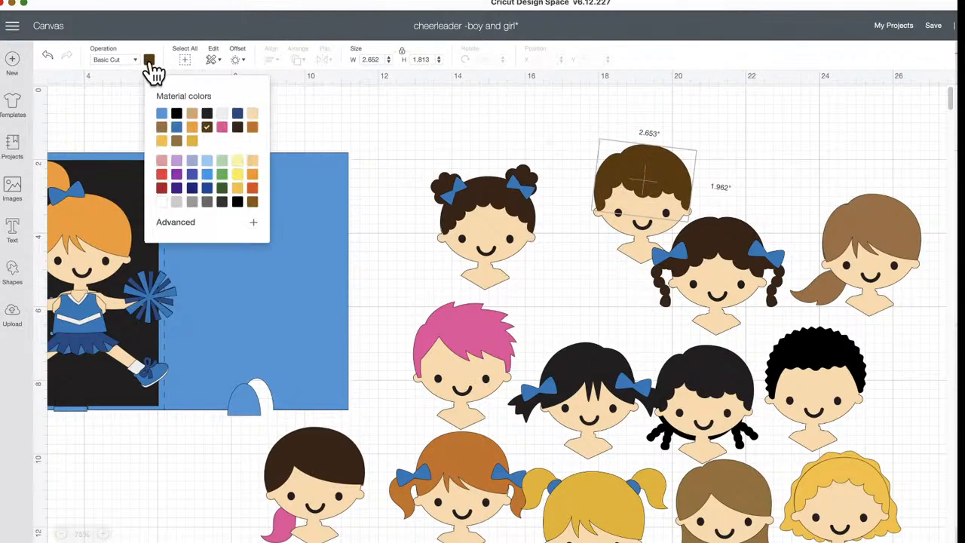
pyautogui.click(239, 177)
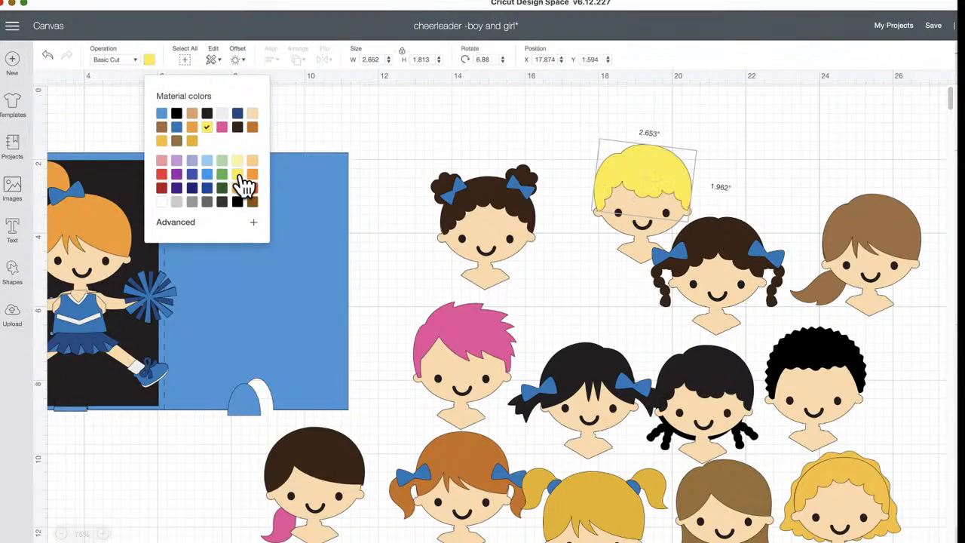
pyautogui.click(815, 151)
# Move the light brown side-ponytail head slightly higher beside the head with braids and blue bows
pyautogui.click(844, 268)
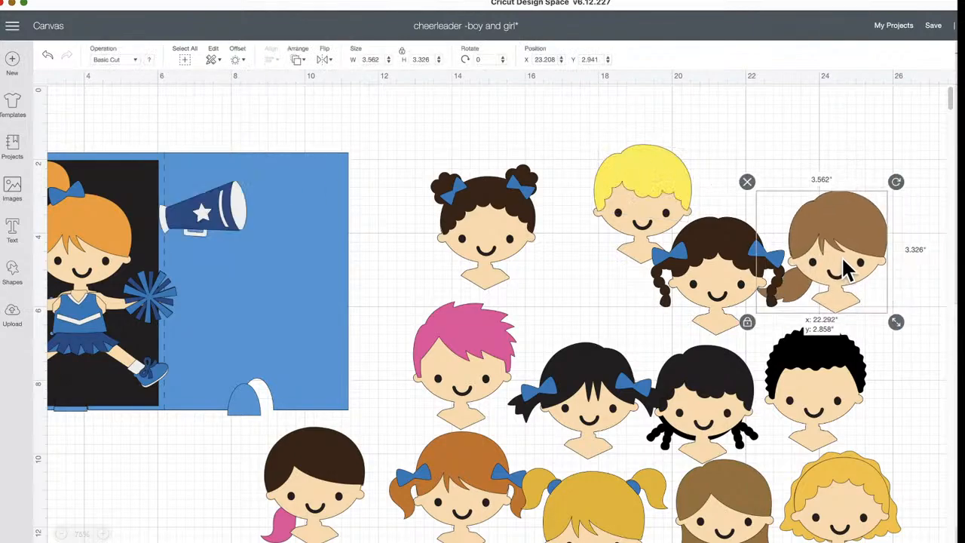
pyautogui.moveTo(844, 268); pyautogui.dragTo(859, 257)
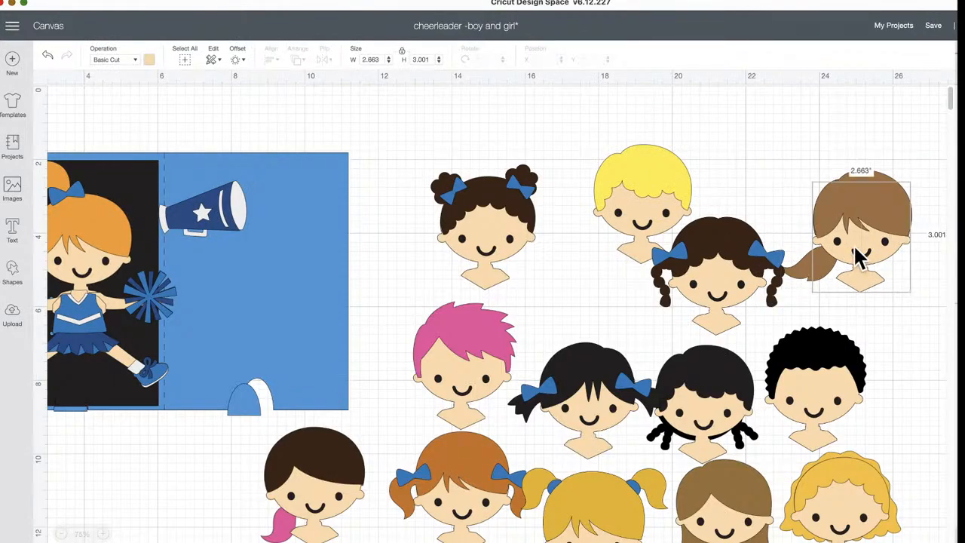
pyautogui.click(816, 131)
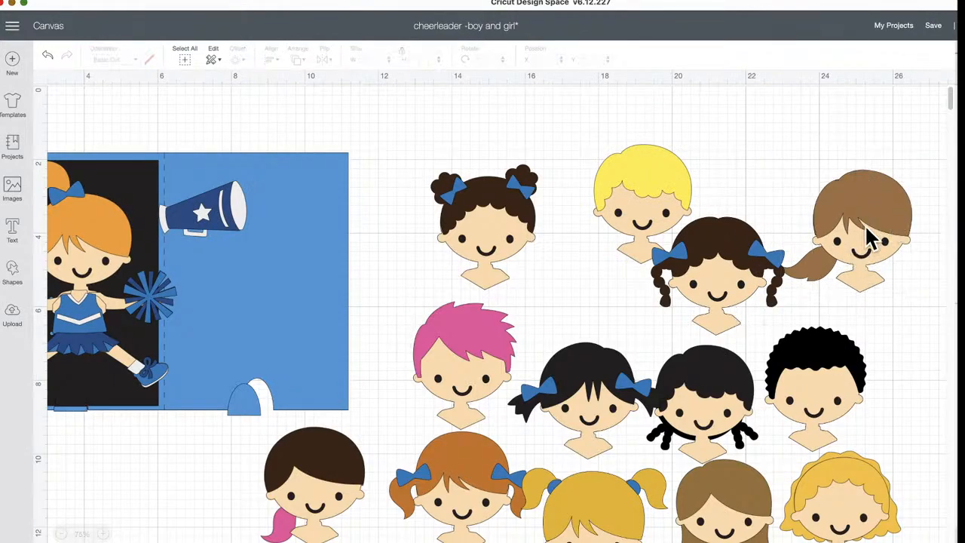
pyautogui.moveTo(870, 240); pyautogui.dragTo(867, 243)
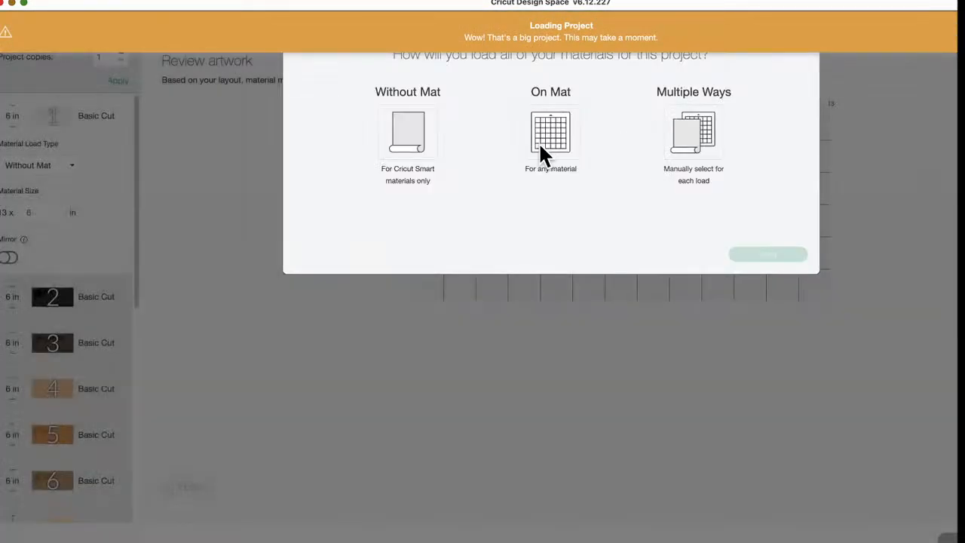
# Set all of the project's materials to load on mat and open mat 7 with the skin-tone faces and limbs
pyautogui.click(548, 137)
pyautogui.click(796, 260)
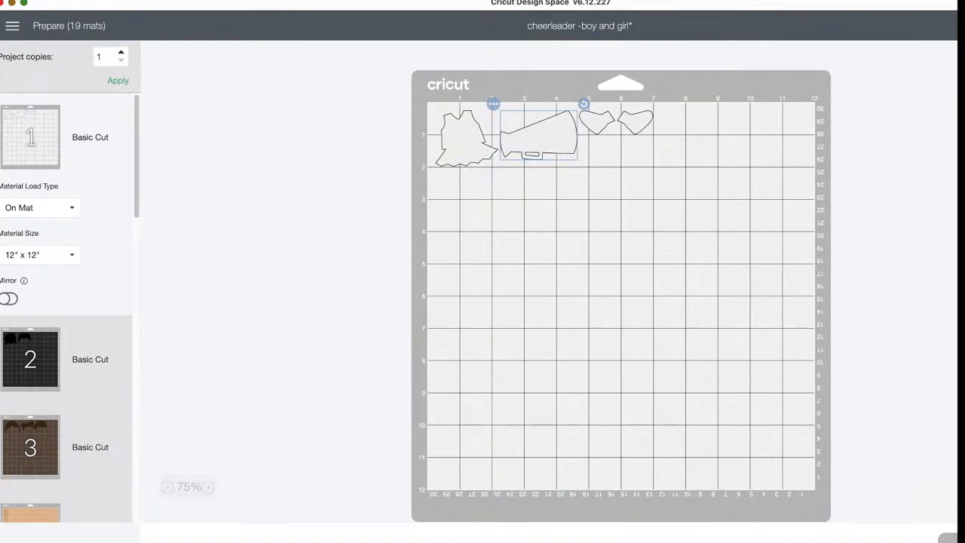
pyautogui.scroll(-4, 61, 399)
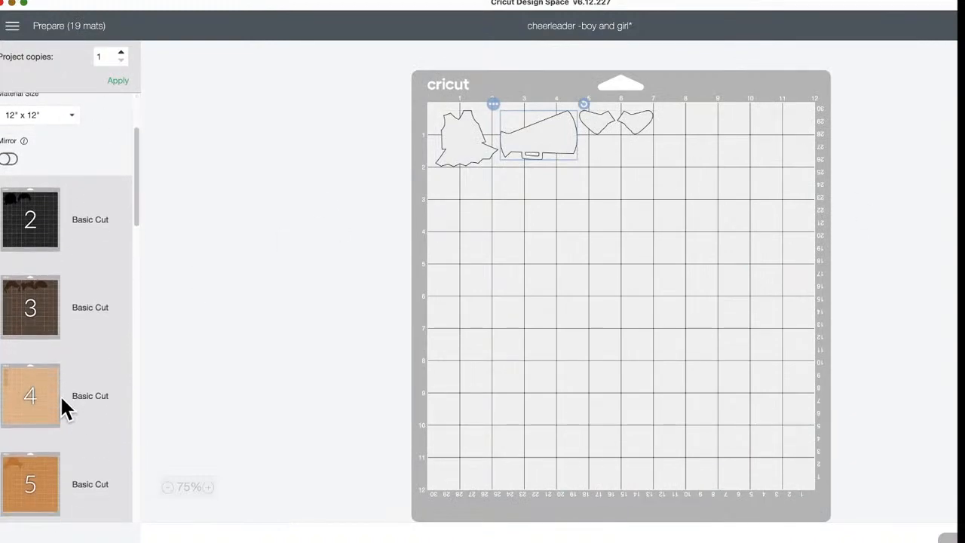
pyautogui.scroll(-10, 52, 416)
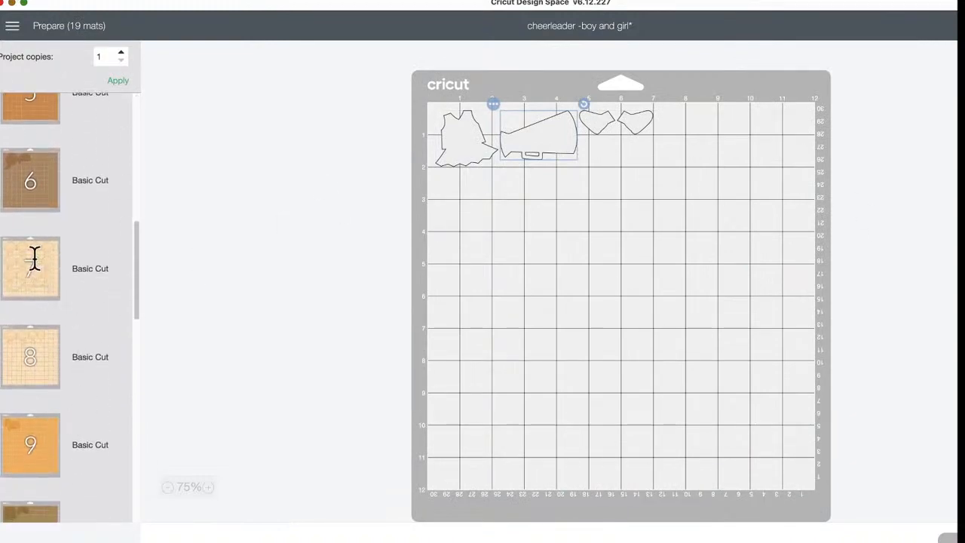
pyautogui.click(37, 278)
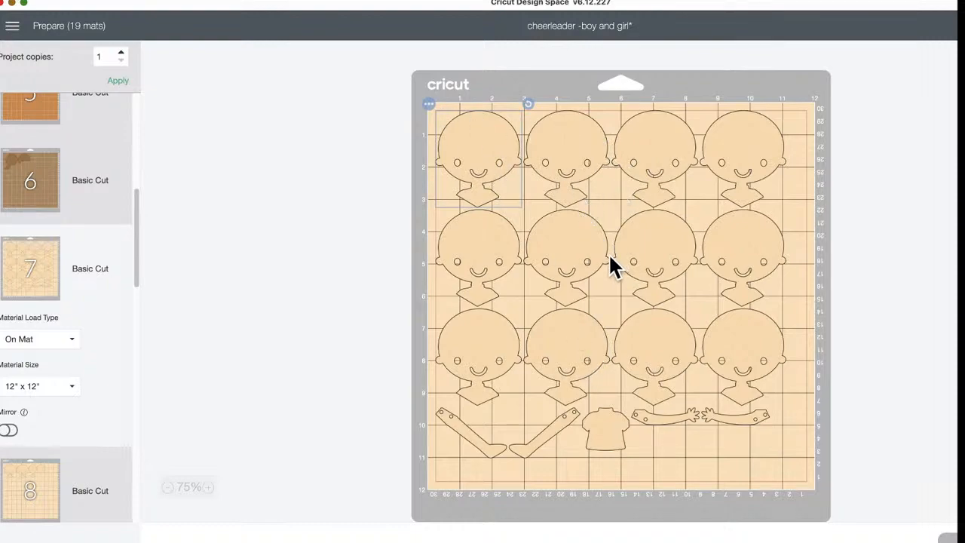
# Look through the remaining prepared mats and return to the canvas
pyautogui.scroll(-10, 87, 355)
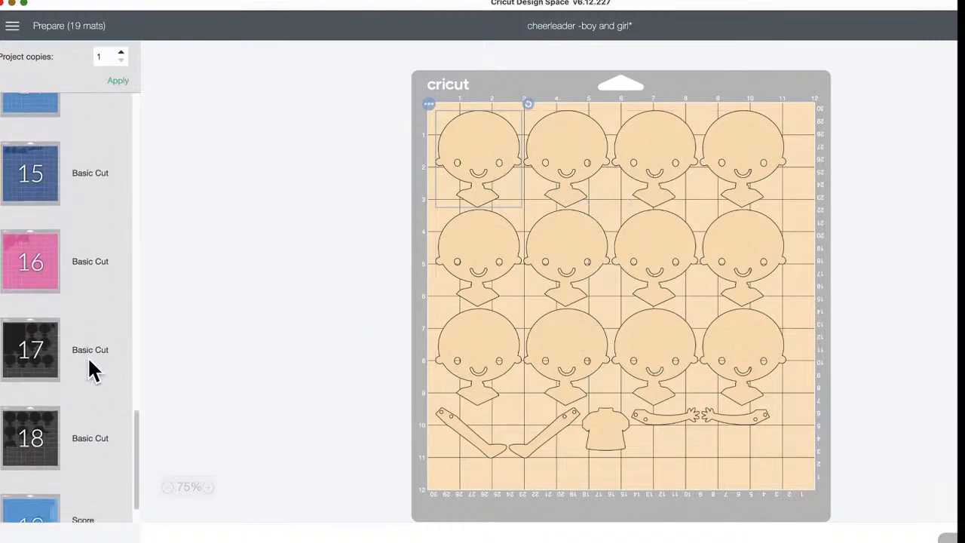
pyautogui.scroll(15, 89, 365)
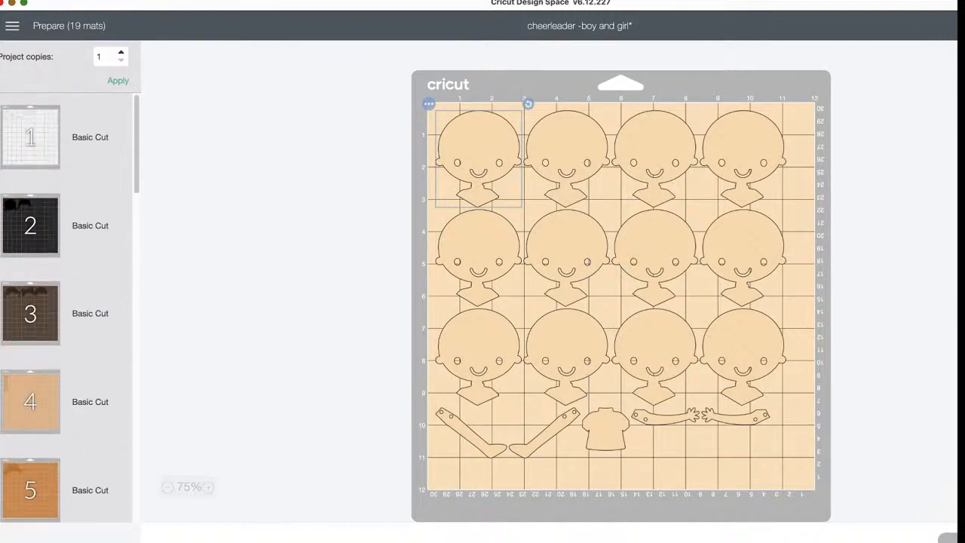
pyautogui.click(948, 537)
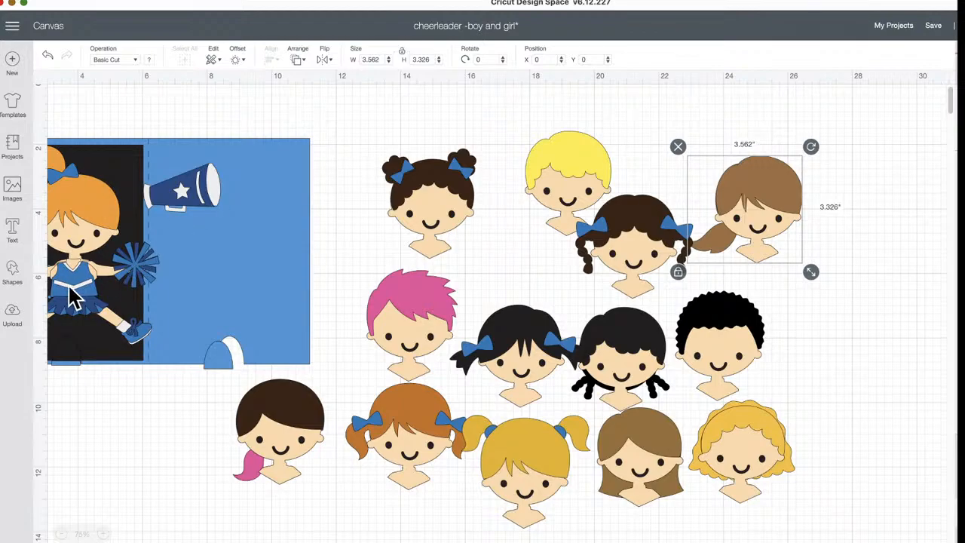
# Move the girl cheerleader to X 1.449, Y 2.028 and the blue card base to X 0.893, Y 1.887
pyautogui.hscroll(-3, 98, 290)
pyautogui.moveTo(197, 286)
pyautogui.mouseDown()
pyautogui.moveTo(177, 286)
pyautogui.moveTo(181, 279)
pyautogui.mouseUp()
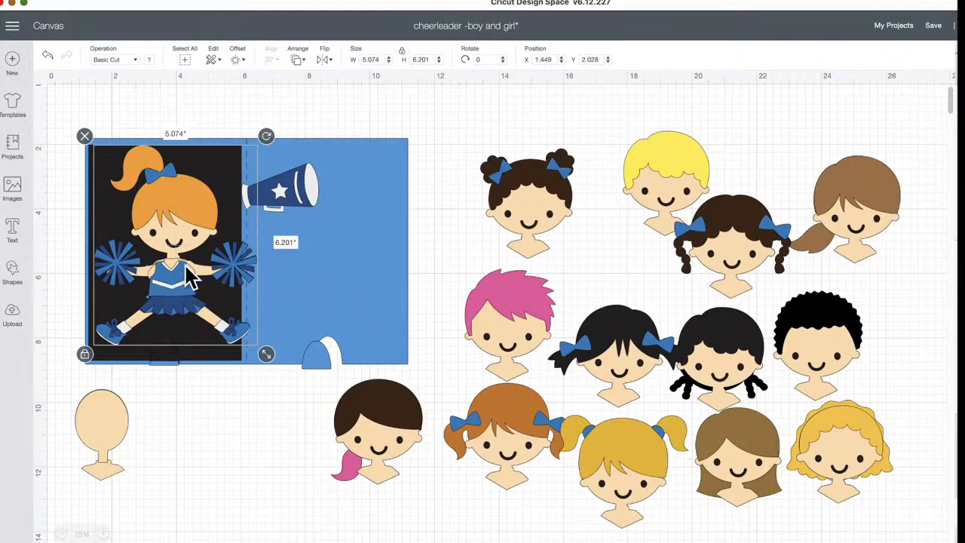
pyautogui.click(338, 212)
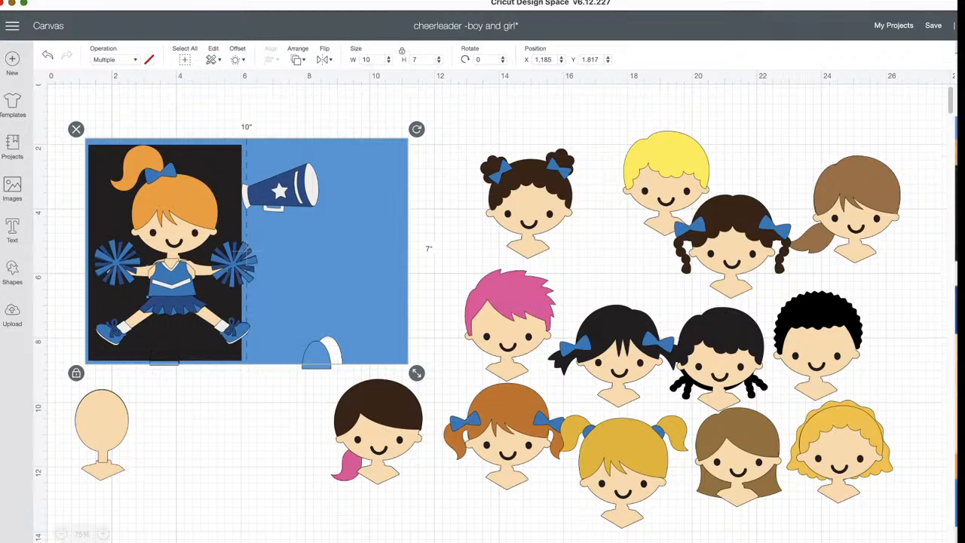
pyautogui.moveTo(386, 158)
pyautogui.mouseDown()
pyautogui.moveTo(392, 151)
pyautogui.moveTo(377, 159)
pyautogui.mouseUp()
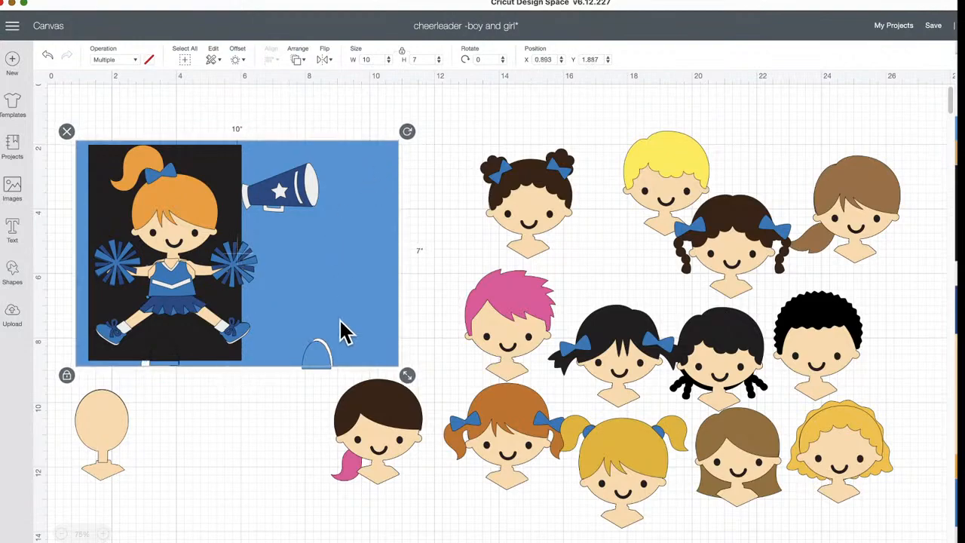
pyautogui.click(175, 365)
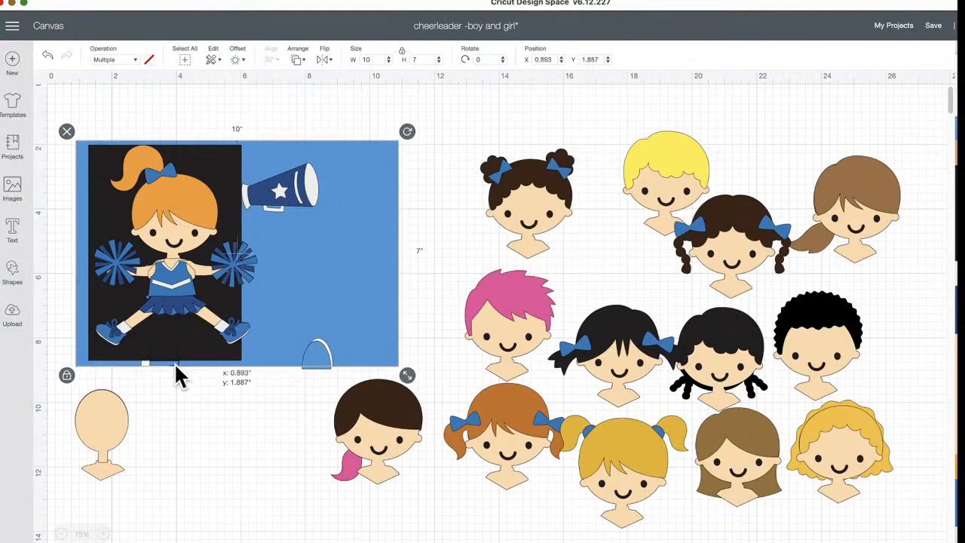
# Place the girl cheerleader at X 1.297, Y 2.209 and recolor the card base to match the darker blue of the bows
pyautogui.click(181, 285)
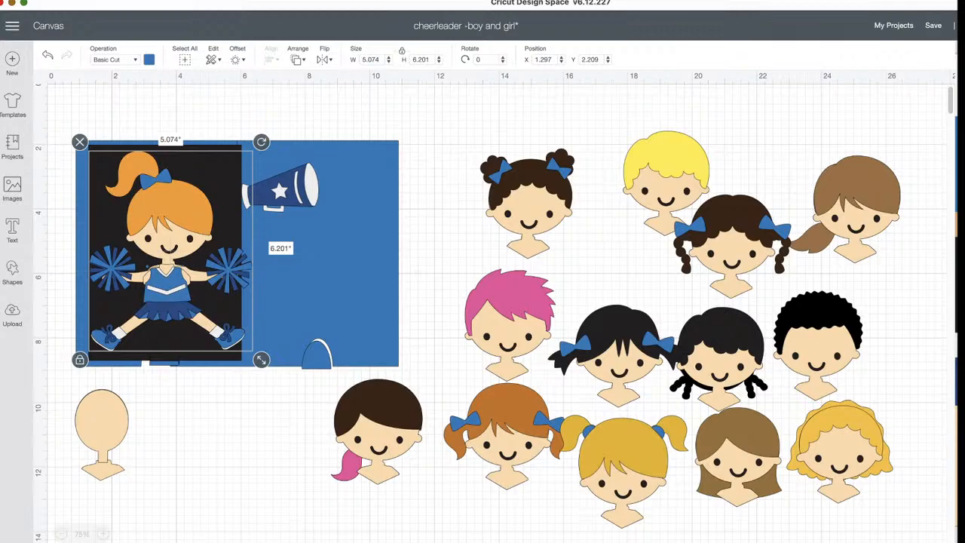
pyautogui.scroll(-3, 957, 317)
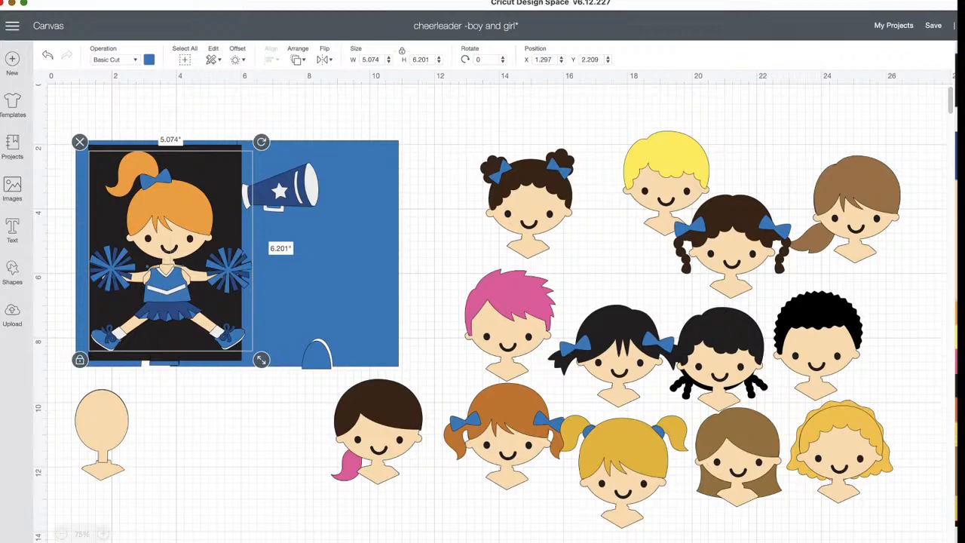
pyautogui.scroll(3, 957, 317)
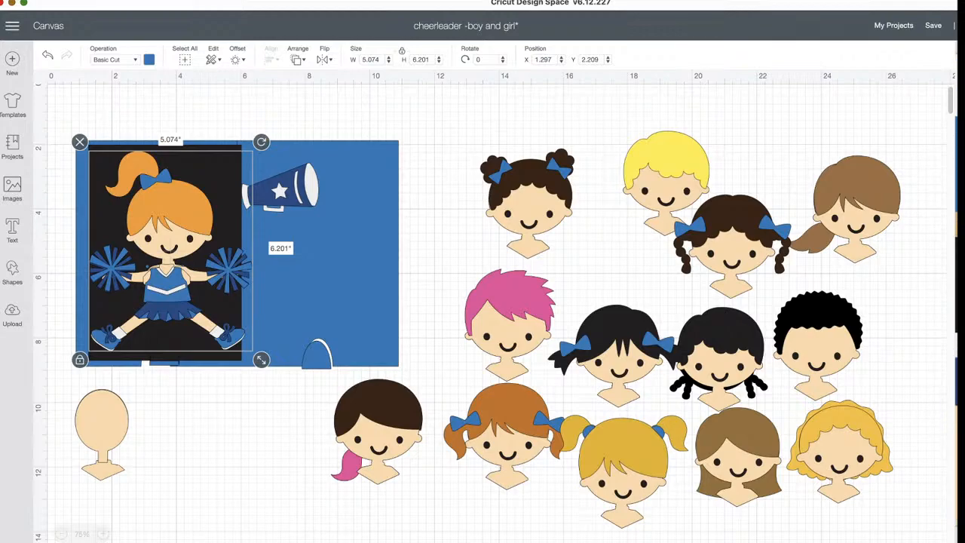
pyautogui.click(244, 117)
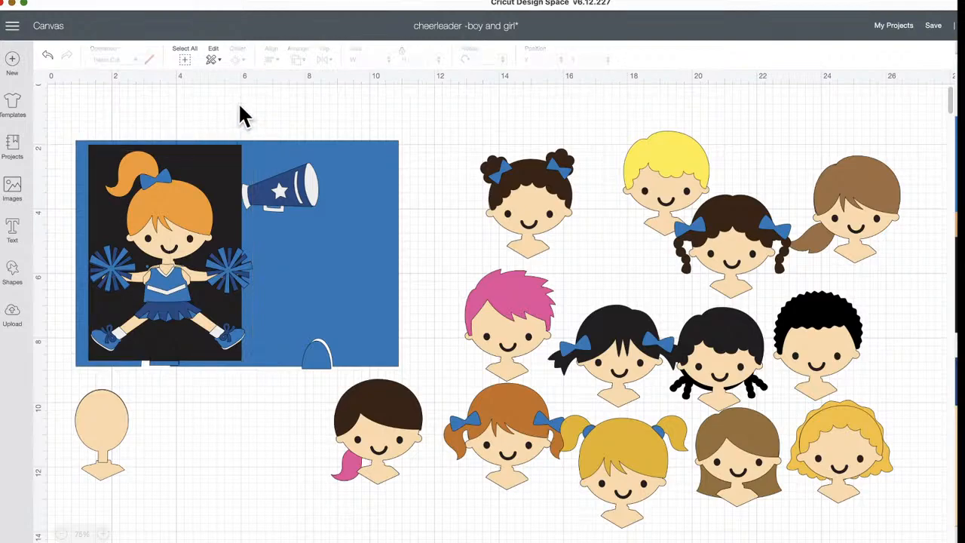